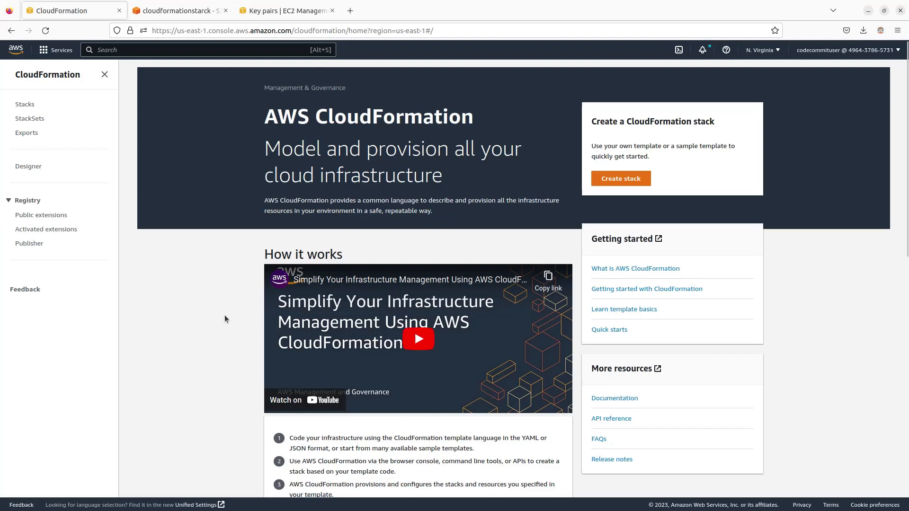
Step: Open CloudFormation from the AWS console home's recently visited services and start creating a new stack
scroll(202, 317, "down", 2)
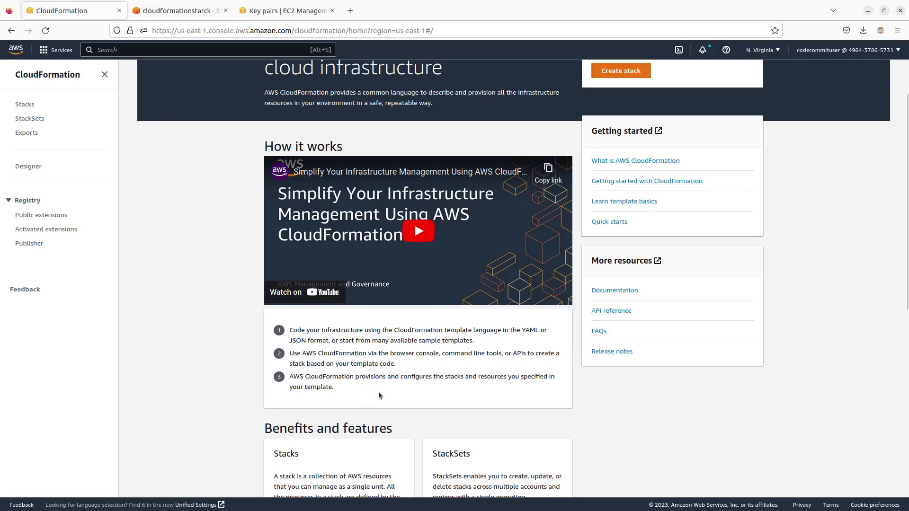
scroll(388, 387, "down", 5)
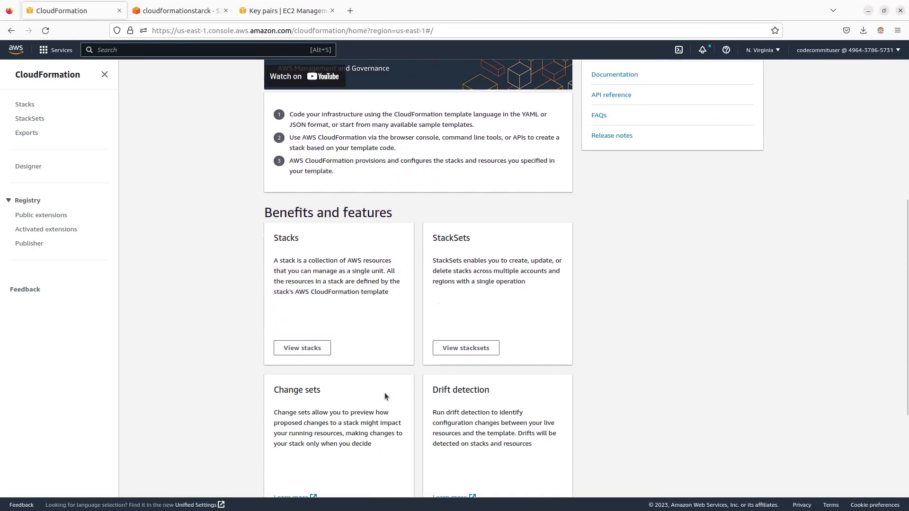
scroll(384, 393, "up", 7)
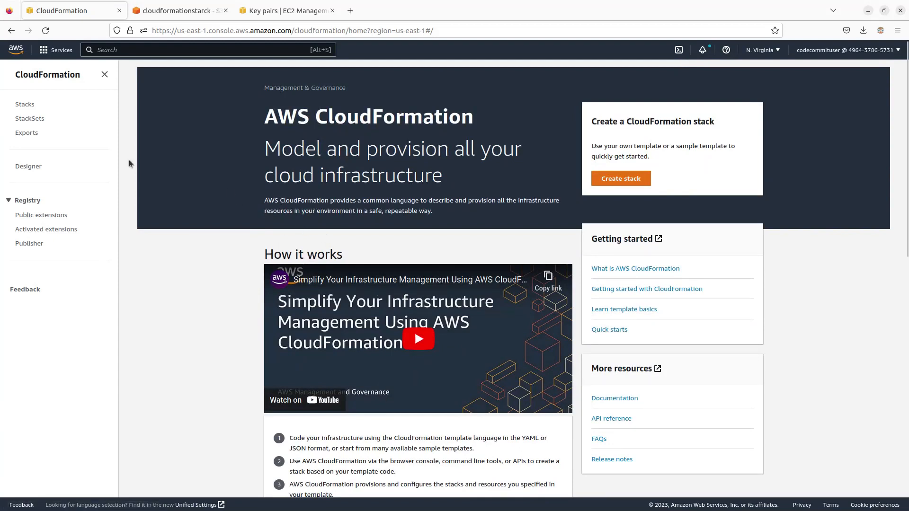
left_click(24, 56)
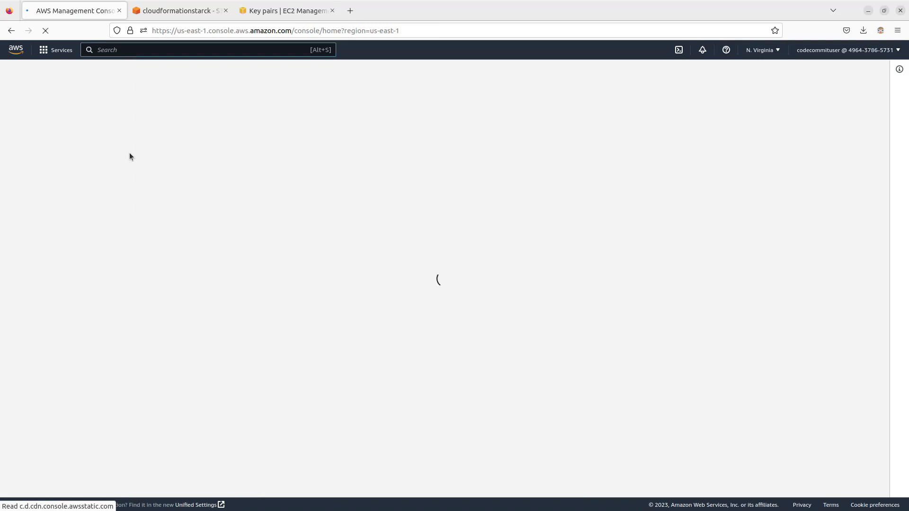
left_click(48, 56)
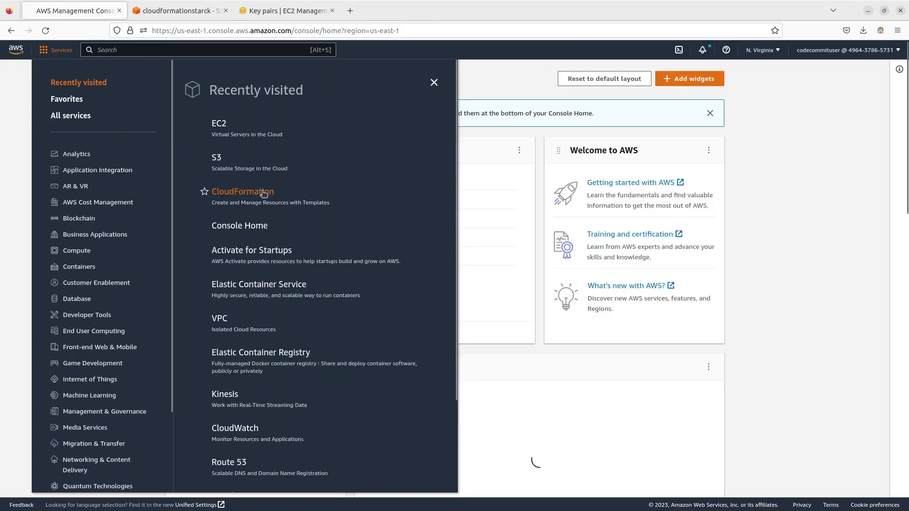
left_click(263, 191)
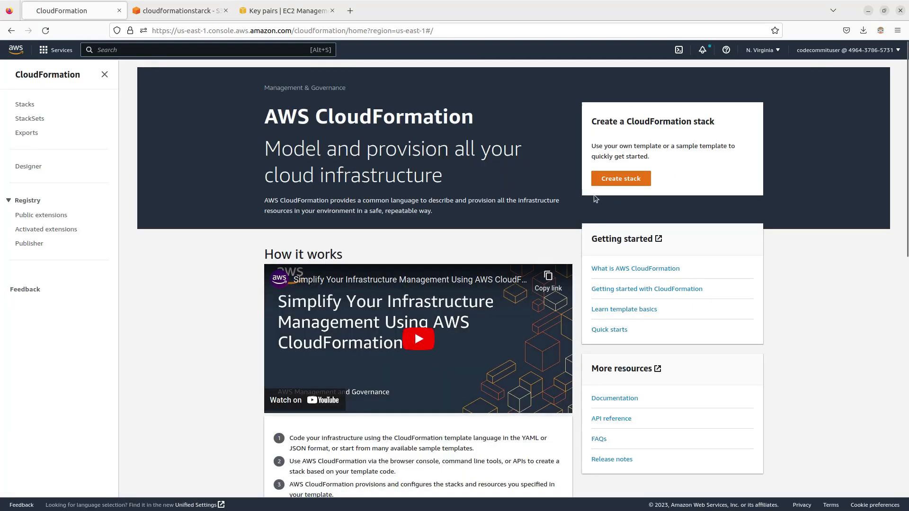
left_click(622, 179)
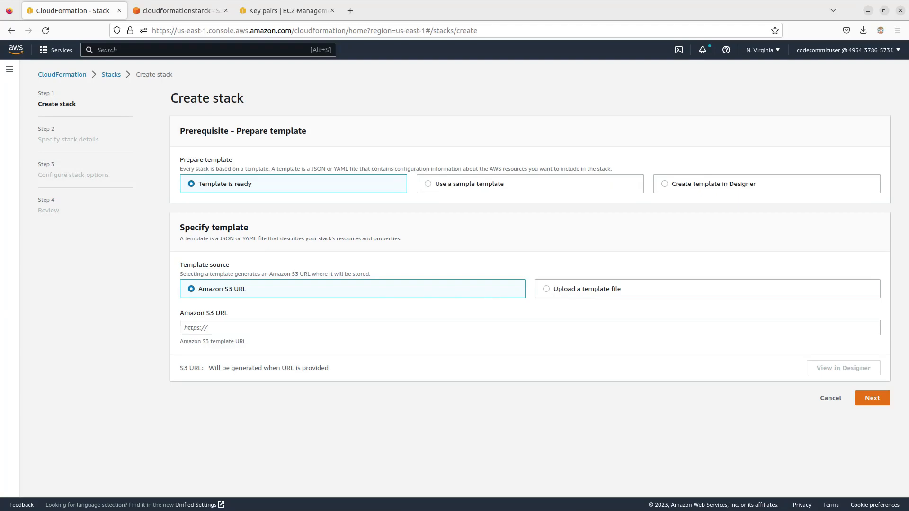
Step: Switch to Visual Studio Code and examine the default key name, AMI mapping and resources in Lab_AWS_EC2_Provisioning_Using_CF.template.json
key("alt+Tab")
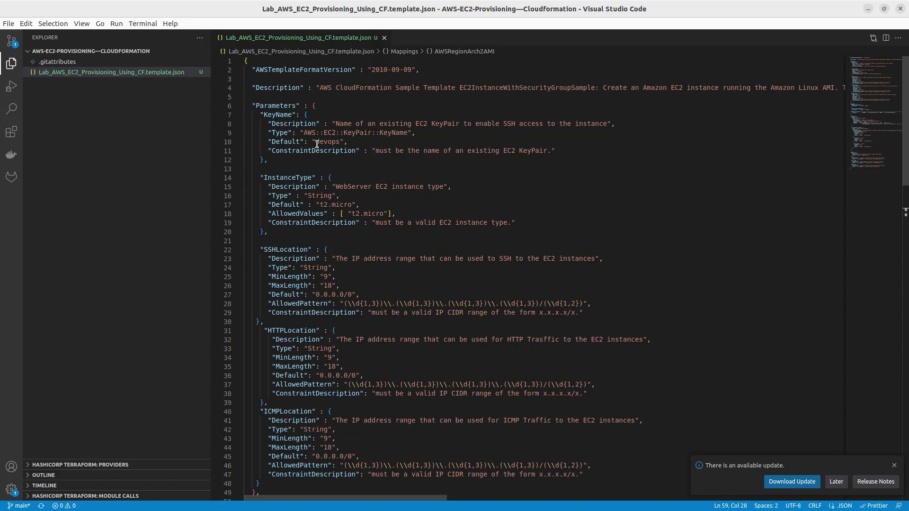
left_click(339, 142)
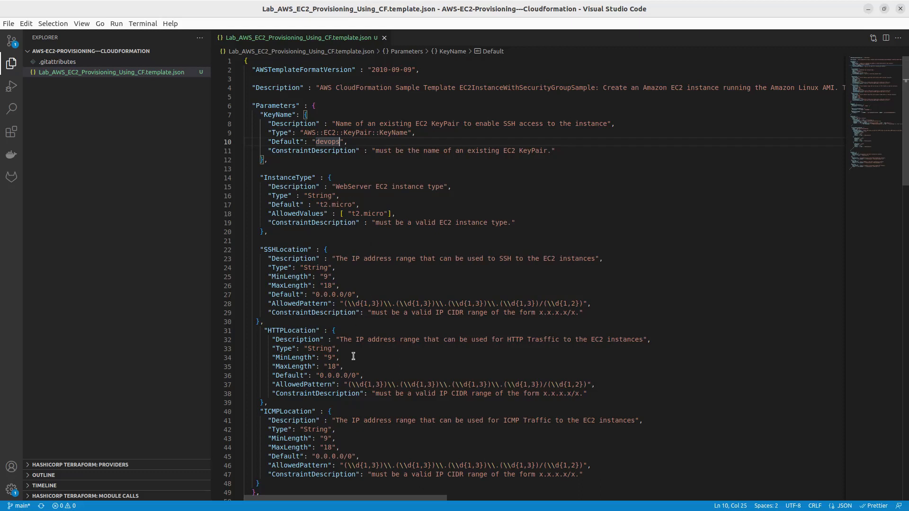
scroll(353, 356, "down", 5)
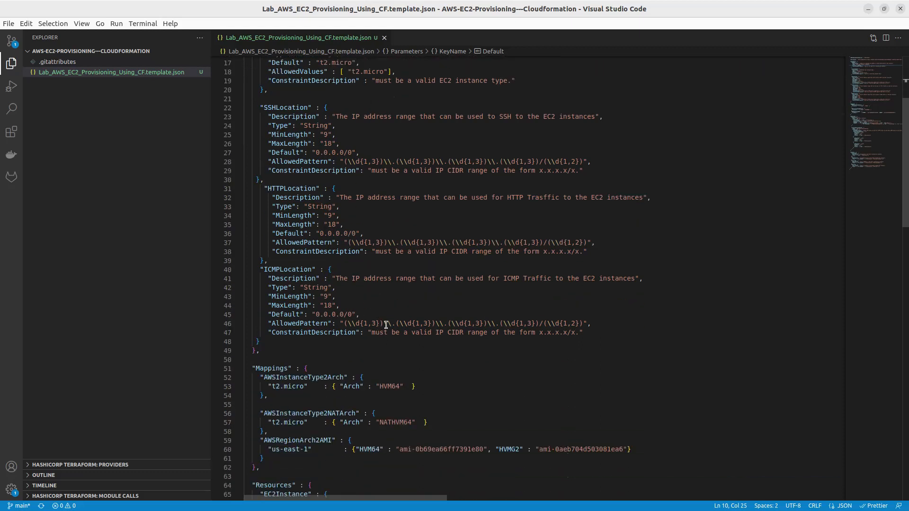
double_click(445, 450)
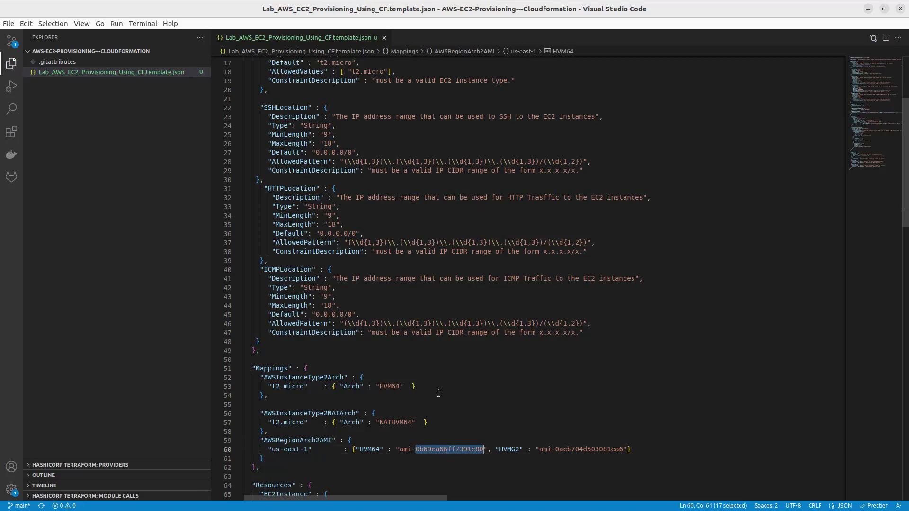
scroll(419, 393, "down", 1)
scroll(428, 327, "down", 3)
scroll(419, 339, "down", 1)
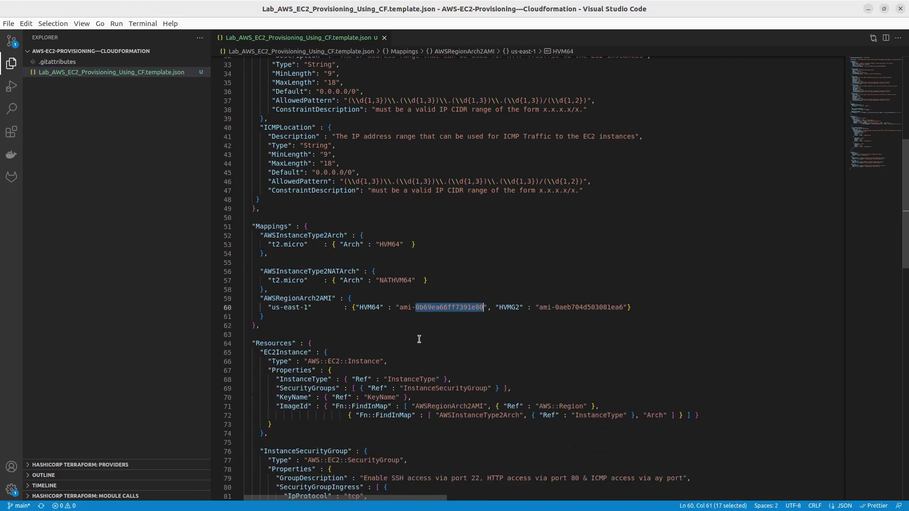
scroll(456, 340, "down", 2)
scroll(445, 351, "up", 3)
left_click(868, 10)
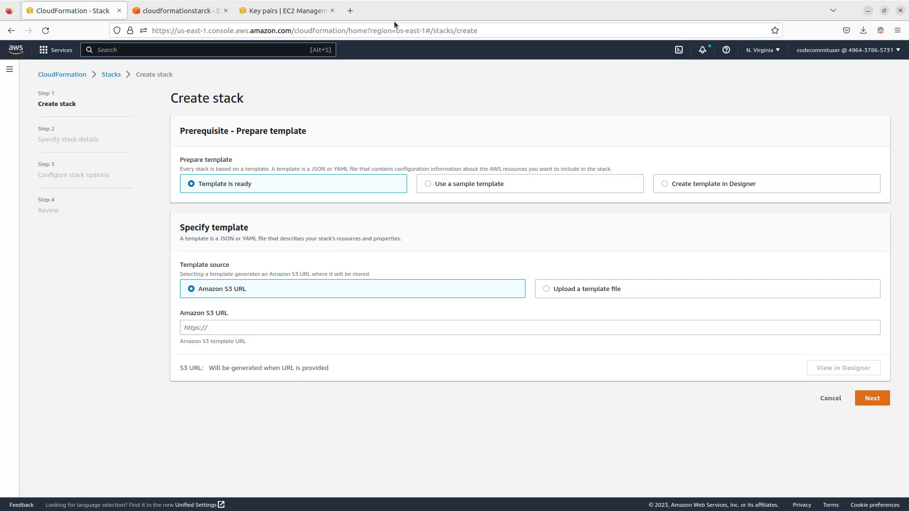
Step: Search the web for "clooudformatiom" in a new browser tab
left_click(350, 10)
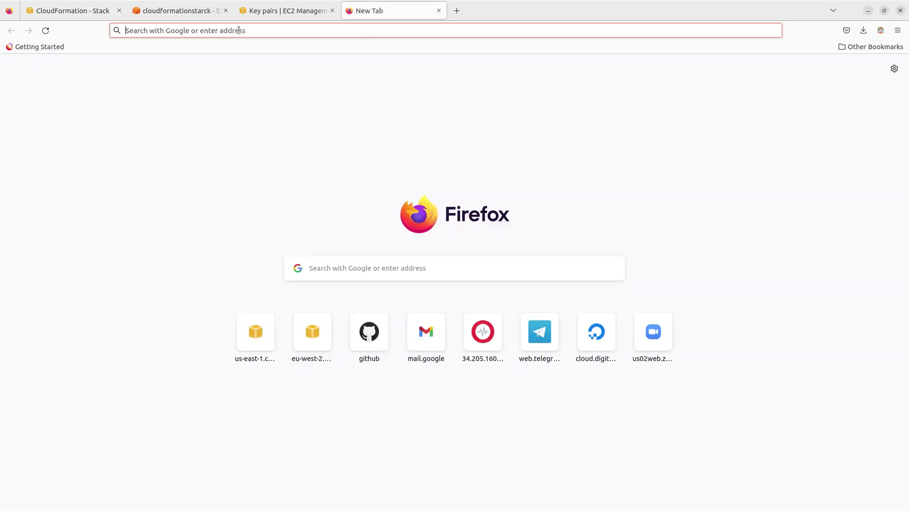
left_click(424, 266)
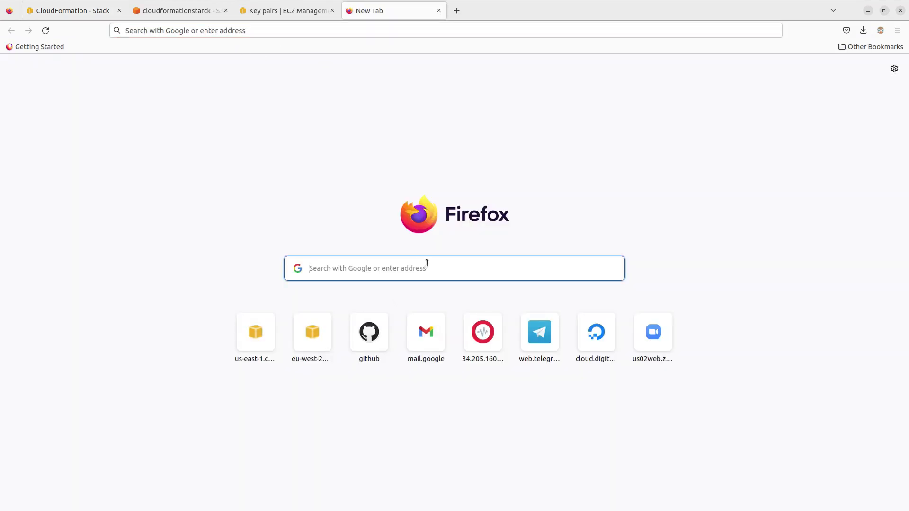
type("clo")
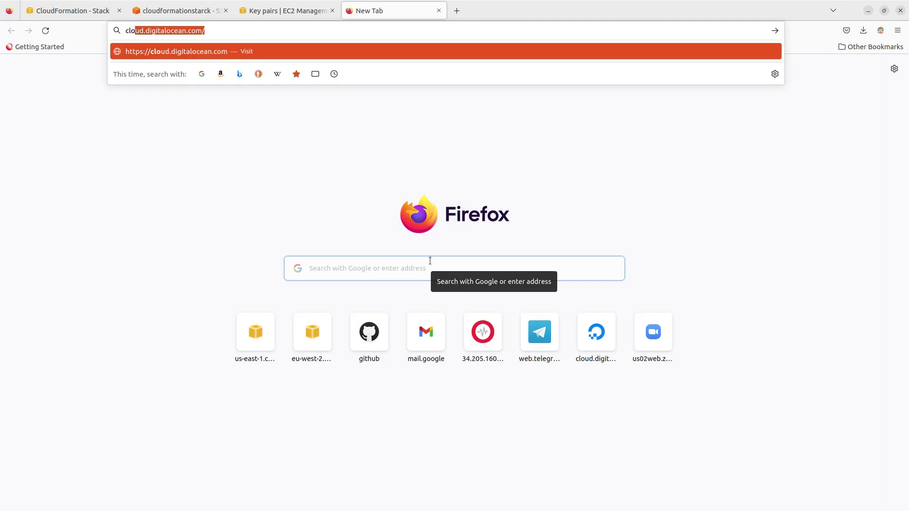
type("oudf")
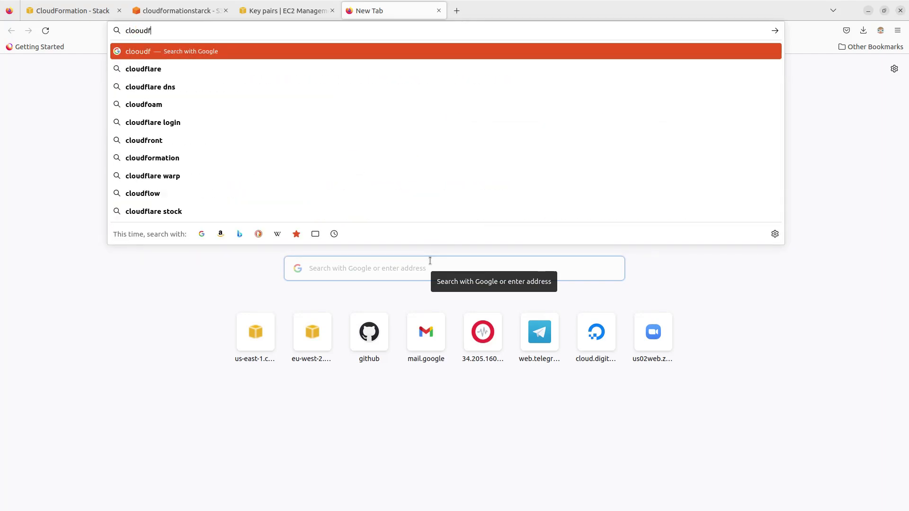
type("ormatio")
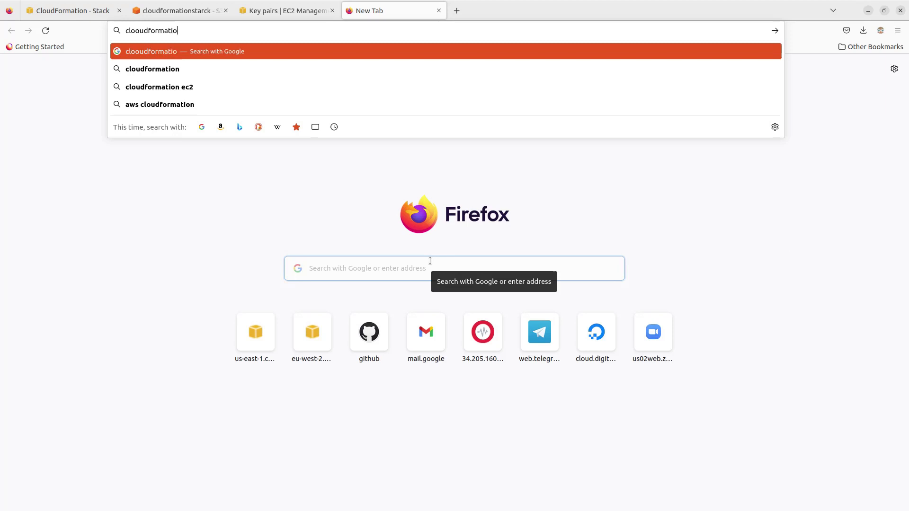
type("m")
key("Return")
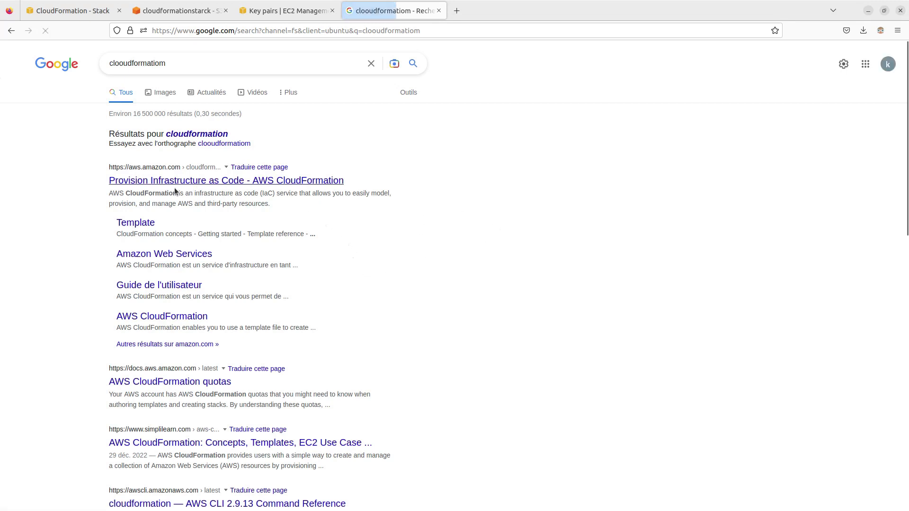
Step: Open the Template search result under AWS CloudFormation, review the user guide's introduction and go to its Setting up topic
left_click(142, 226)
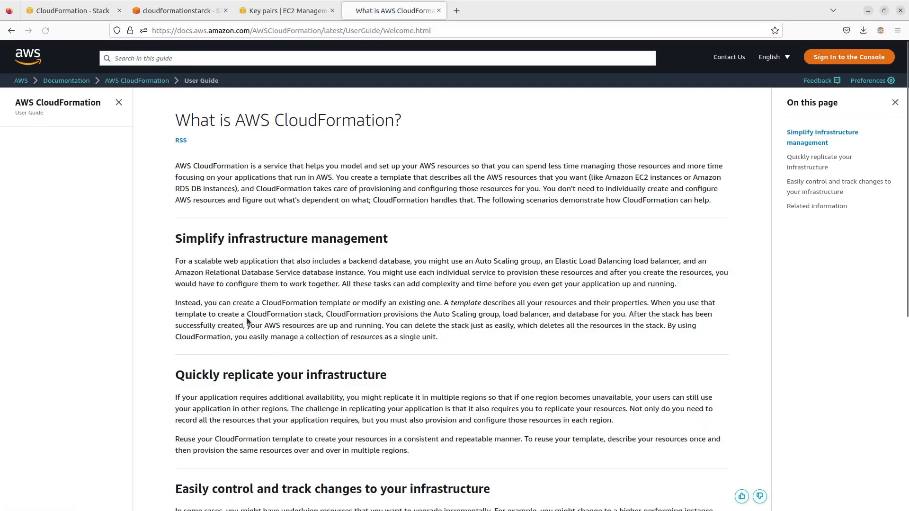
scroll(269, 256, "down", 7)
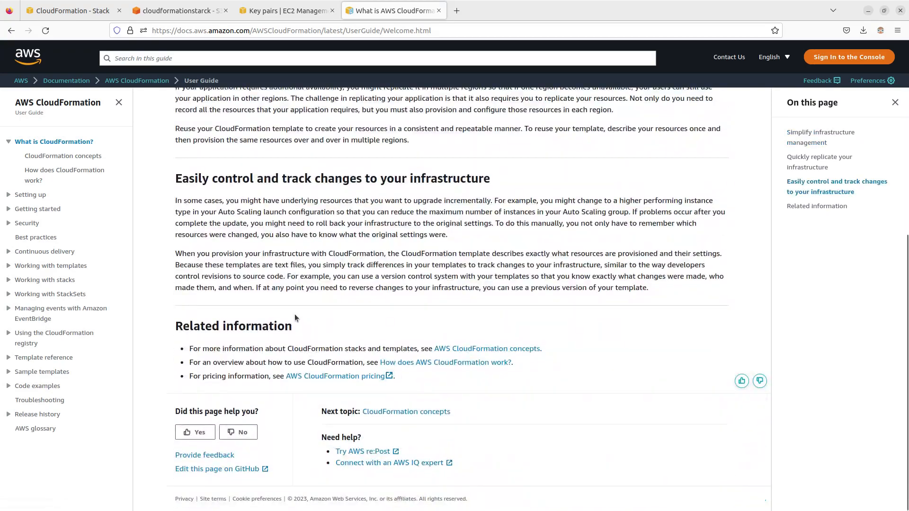
scroll(312, 331, "up", 8)
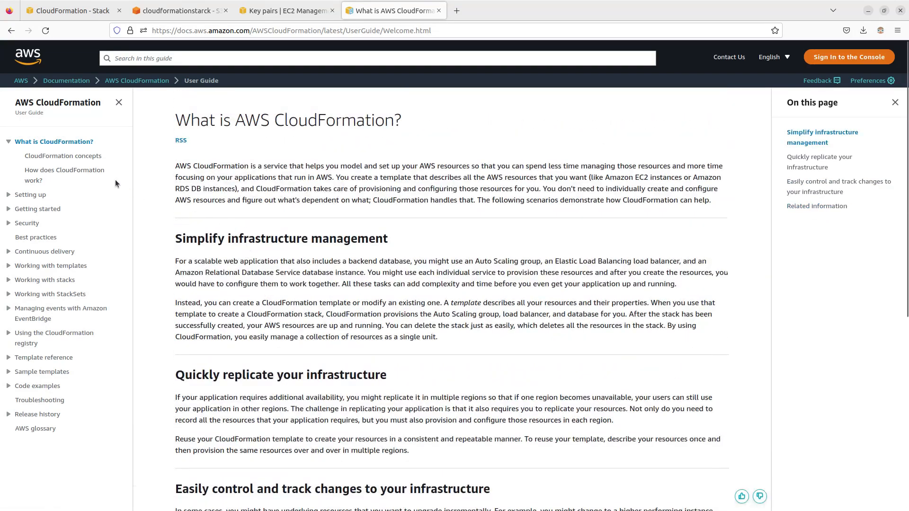
left_click(46, 196)
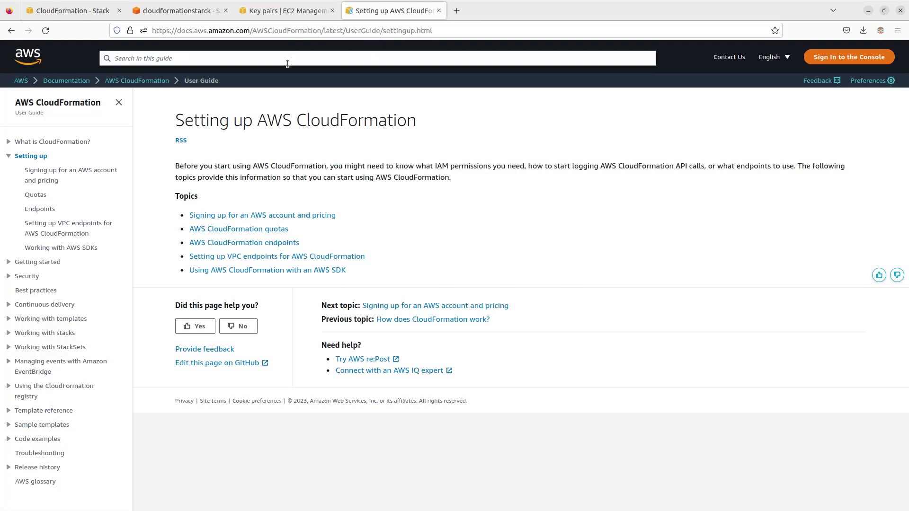
Step: Search the web for "cloudformation provition ec2" in place of the current documentation page
left_click(447, 32)
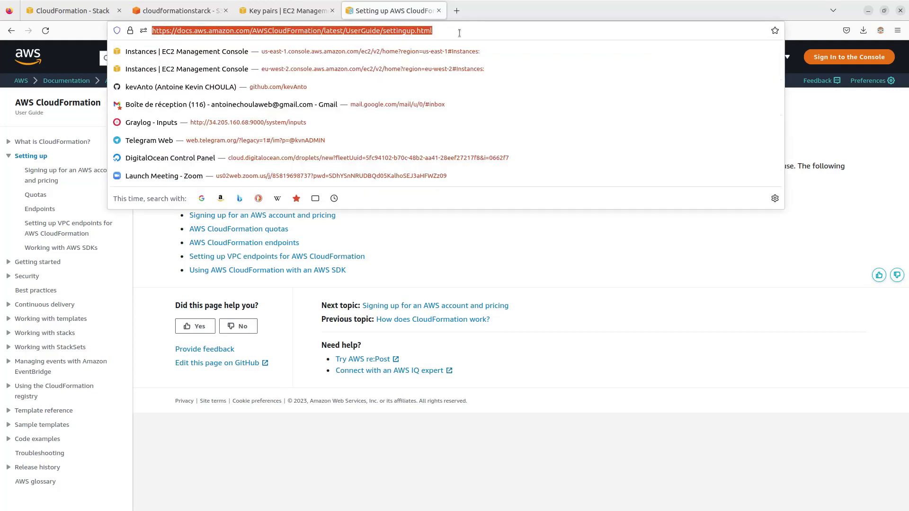
key("BackSpace")
type("clou")
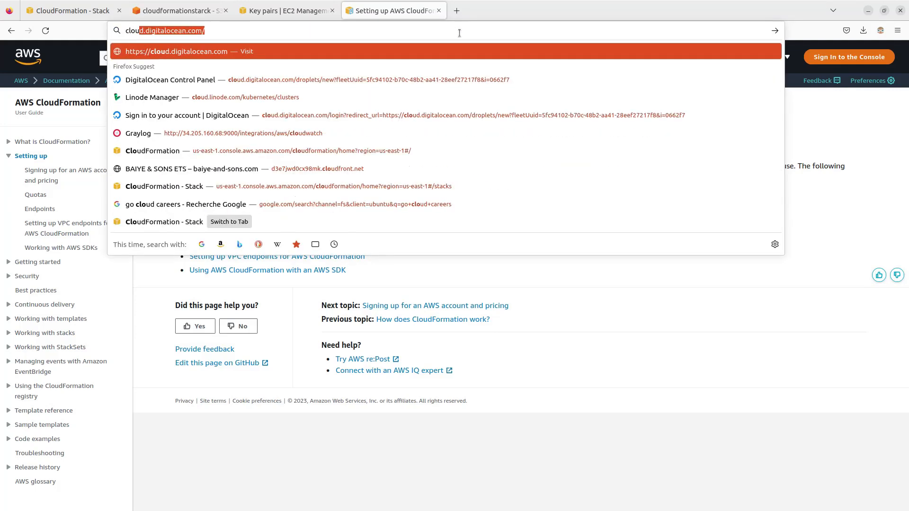
type("dform")
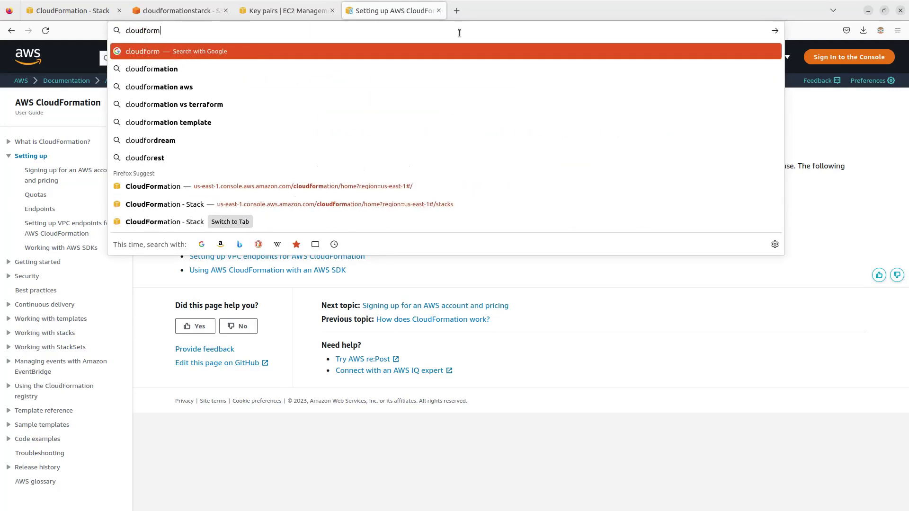
type("ation ")
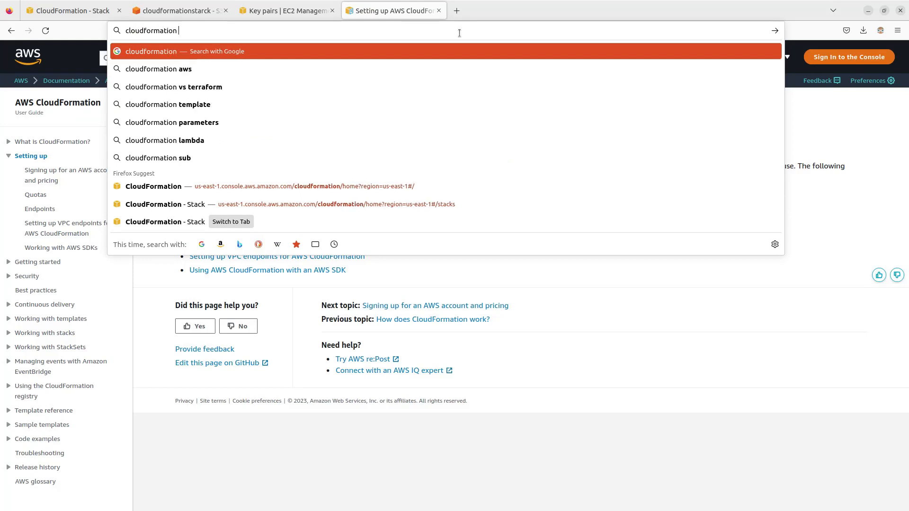
type("provi")
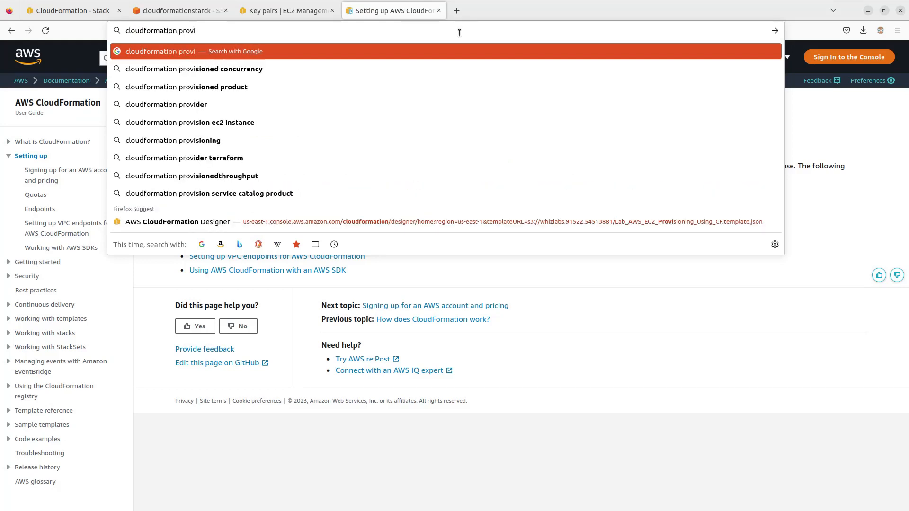
type("tion e")
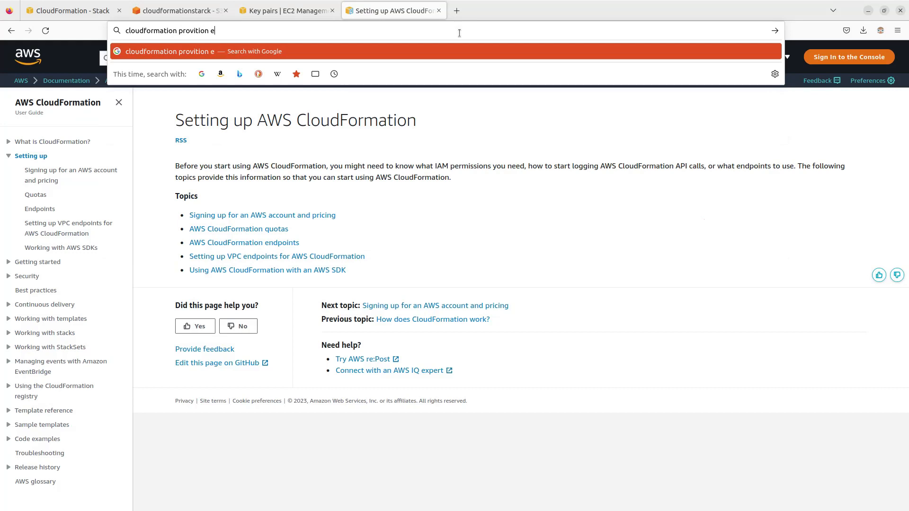
type("cs")
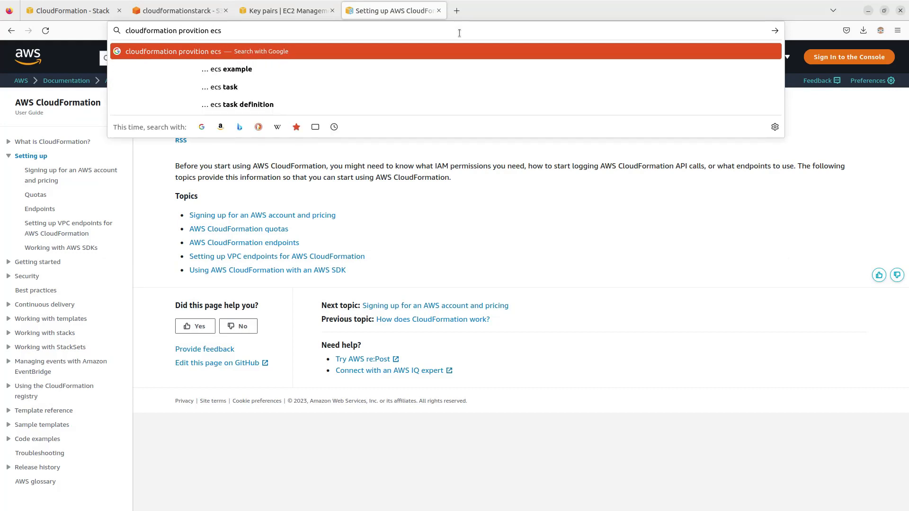
key("BackSpace")
type("2")
key("Return")
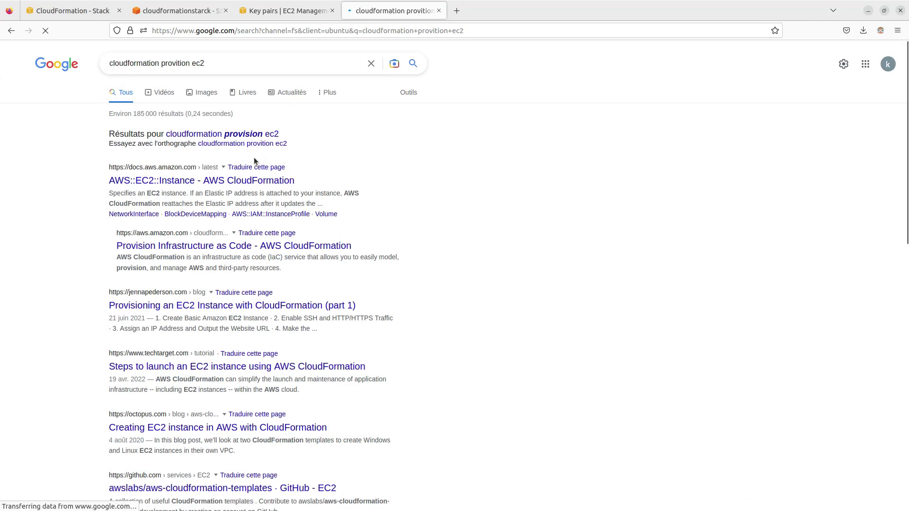
Step: Open the AWS::EC2::Instance documentation result and examine the JSON syntax for declaring the instance properties
left_click(245, 180)
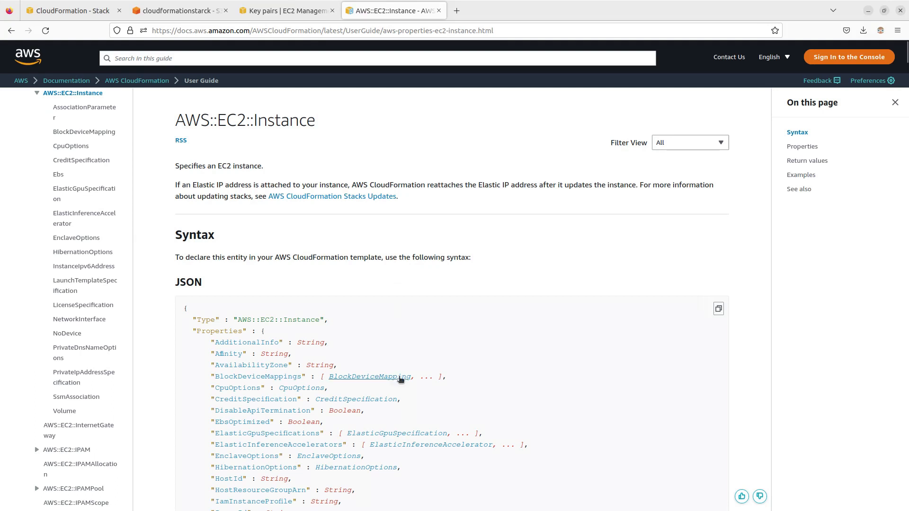
scroll(396, 312, "down", 2)
scroll(393, 313, "down", 4)
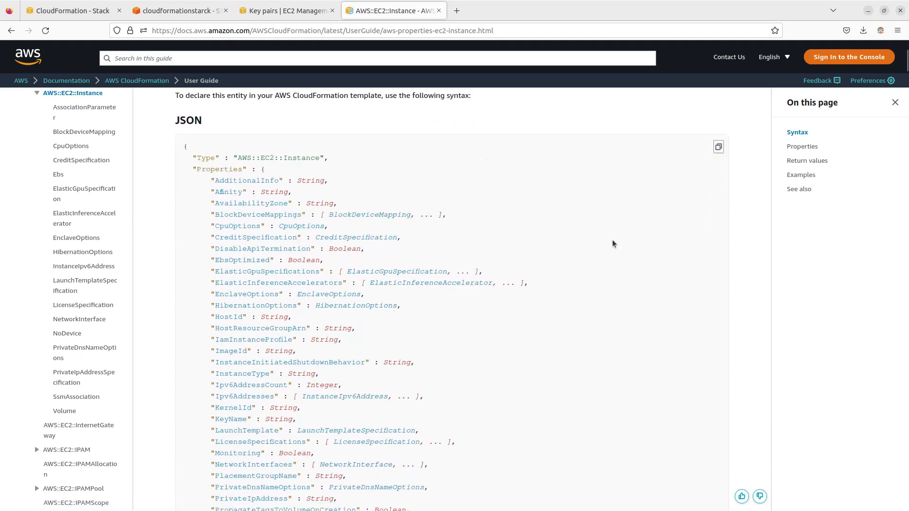
scroll(554, 327, "down", 6)
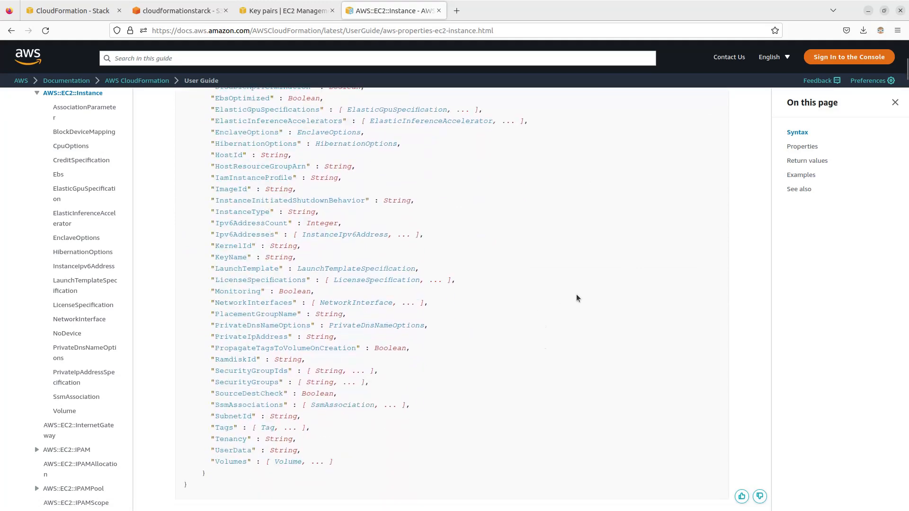
Step: Compare the documentation's YAML syntax and property descriptions with the EC2Instance and InstanceSecurityGroup resources in the template open in Visual Studio Code
scroll(576, 298, "down", 6)
scroll(573, 311, "down", 7)
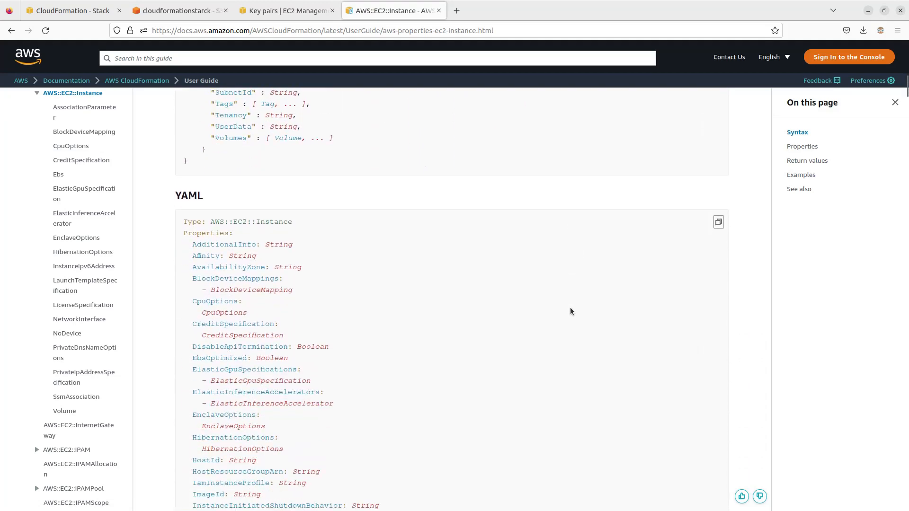
scroll(564, 314, "down", 5)
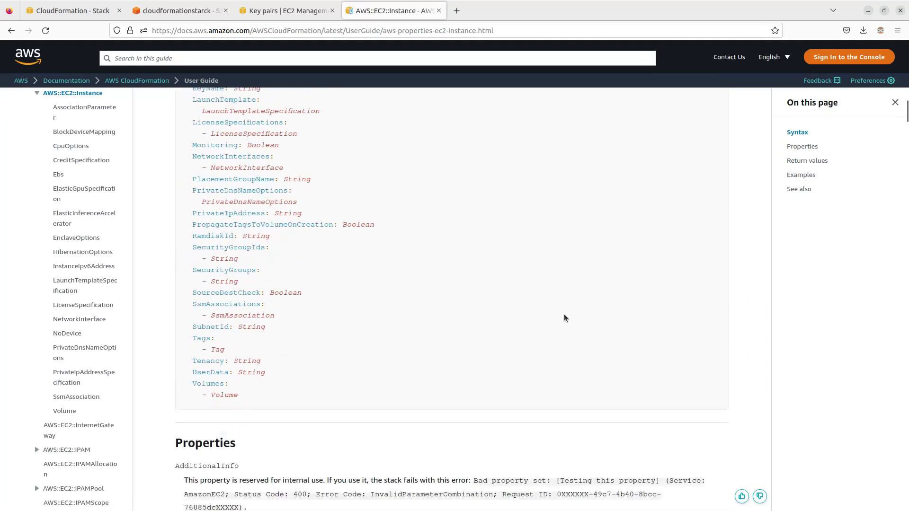
scroll(615, 299, "down", 5)
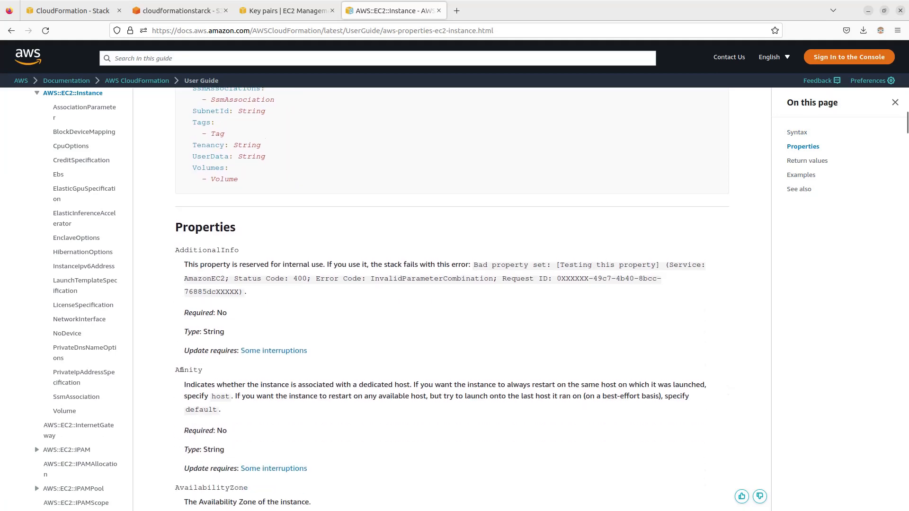
key("alt+Tab")
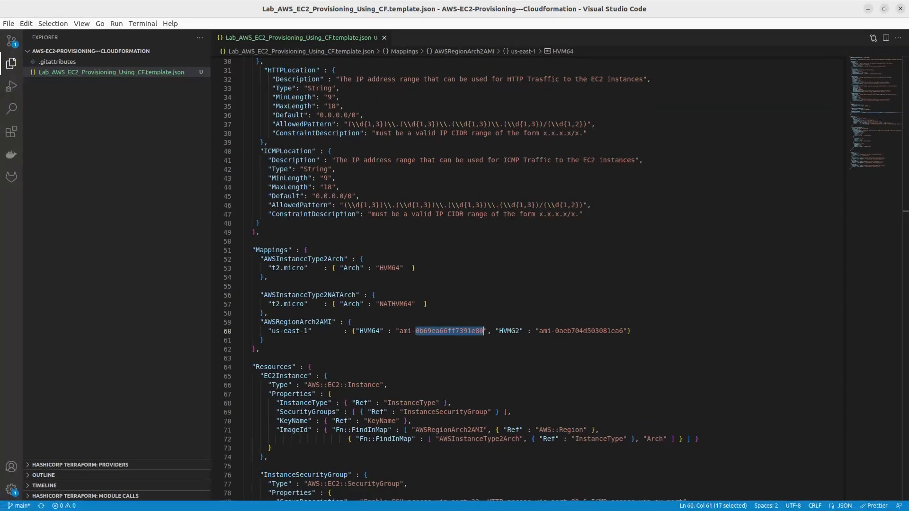
scroll(440, 274, "down", 8)
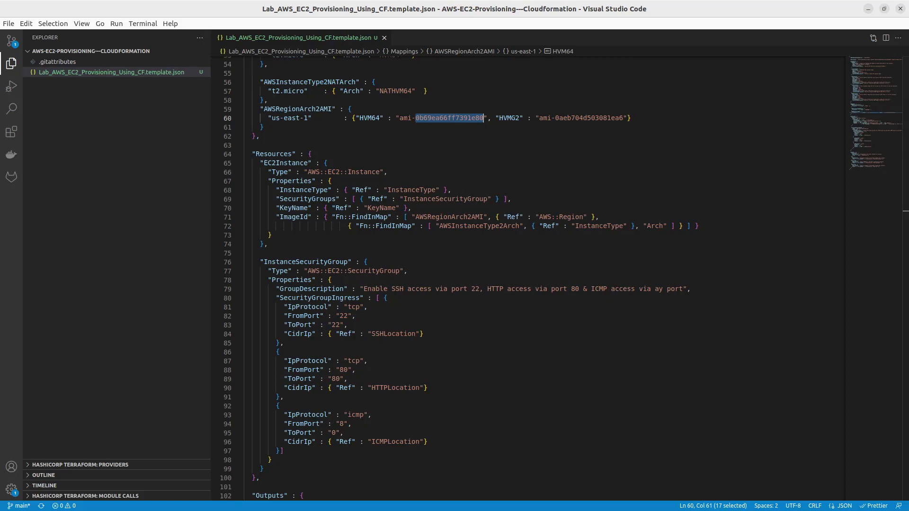
key("alt+Tab")
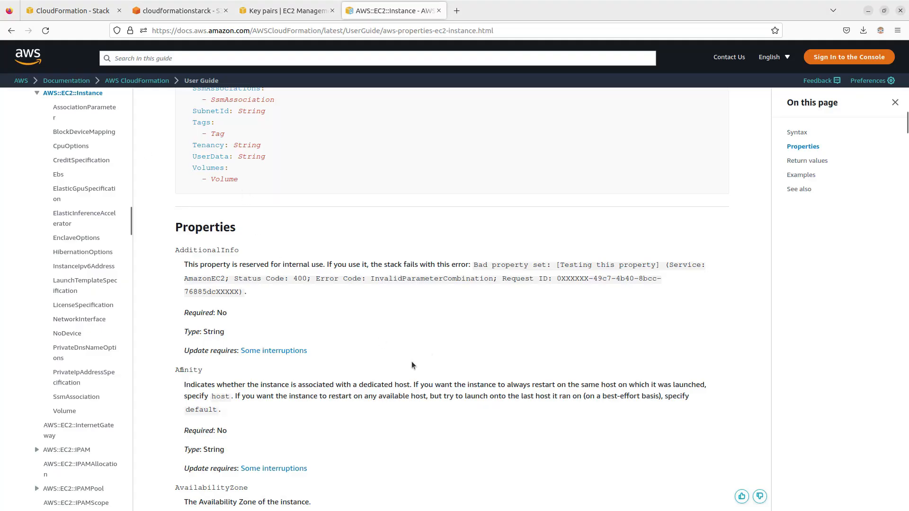
scroll(410, 361, "down", 5)
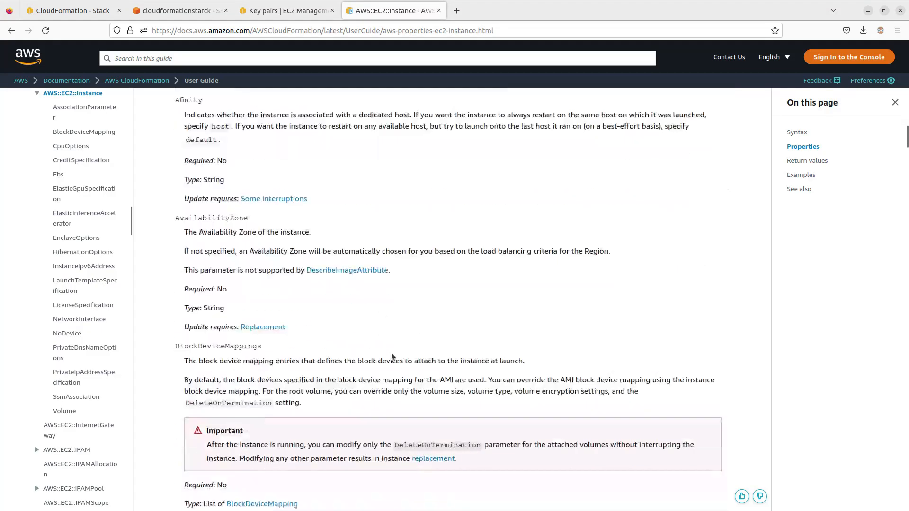
Step: Review the EC2 key pairs and the template file in the cloudformationstarck bucket, and return to the Create stack page
left_click(283, 11)
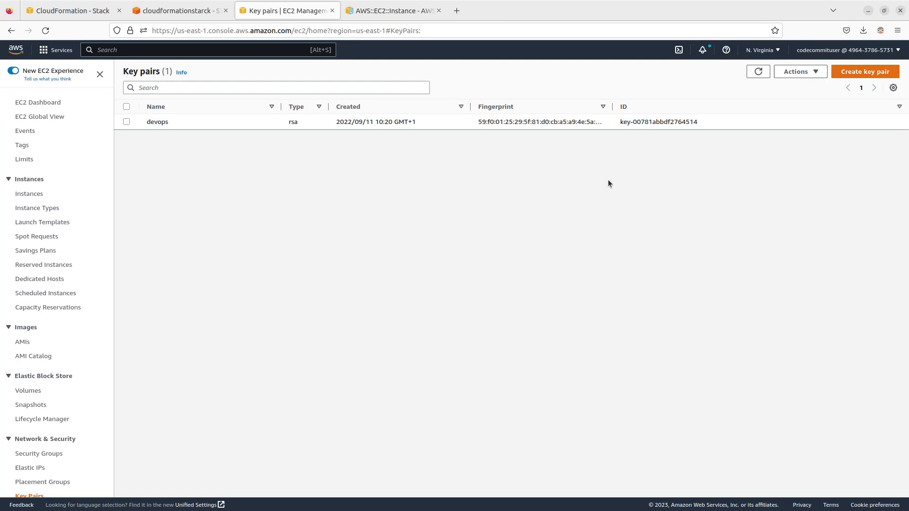
left_click(163, 10)
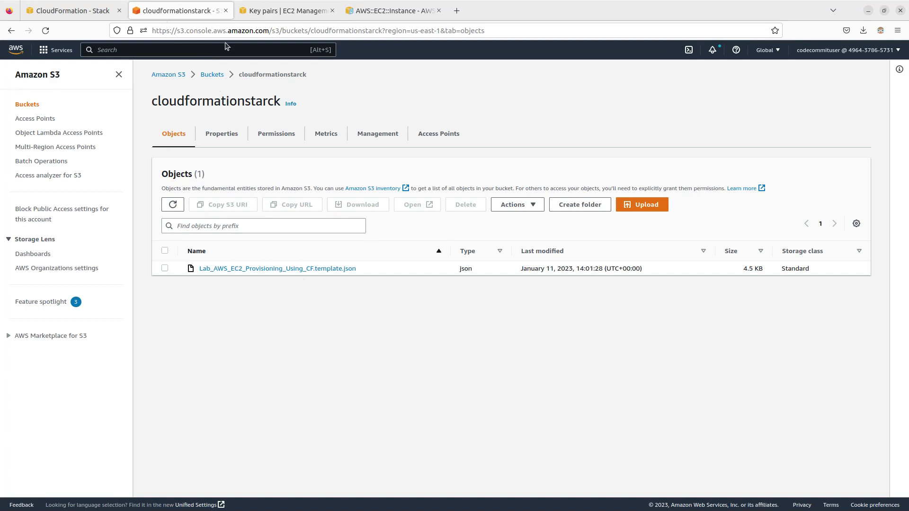
left_click(54, 9)
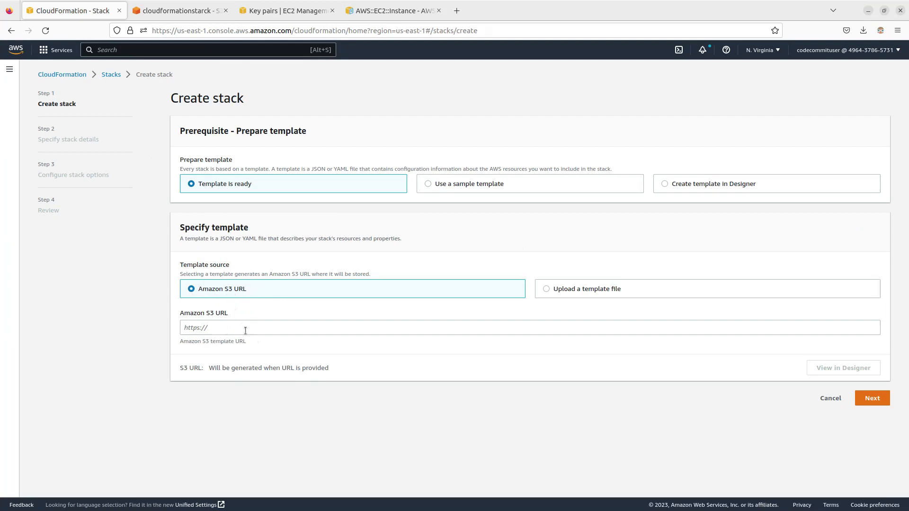
left_click(176, 11)
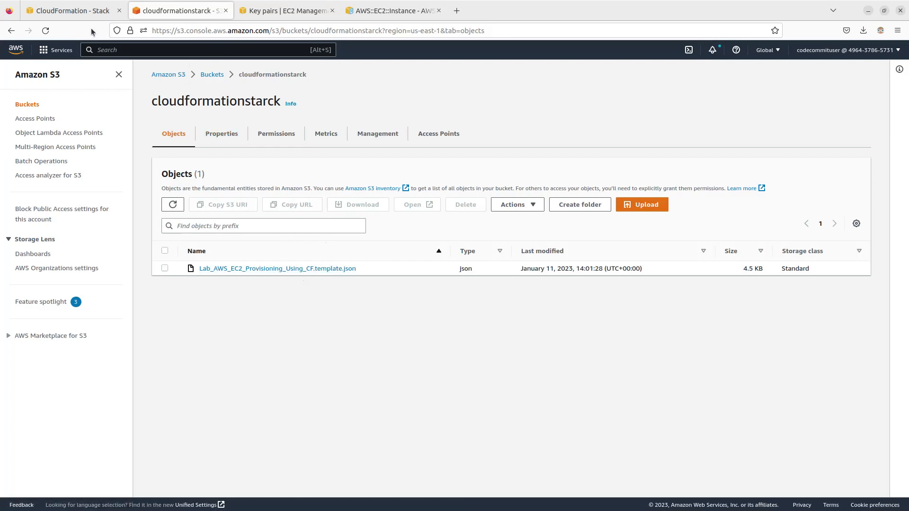
left_click(65, 11)
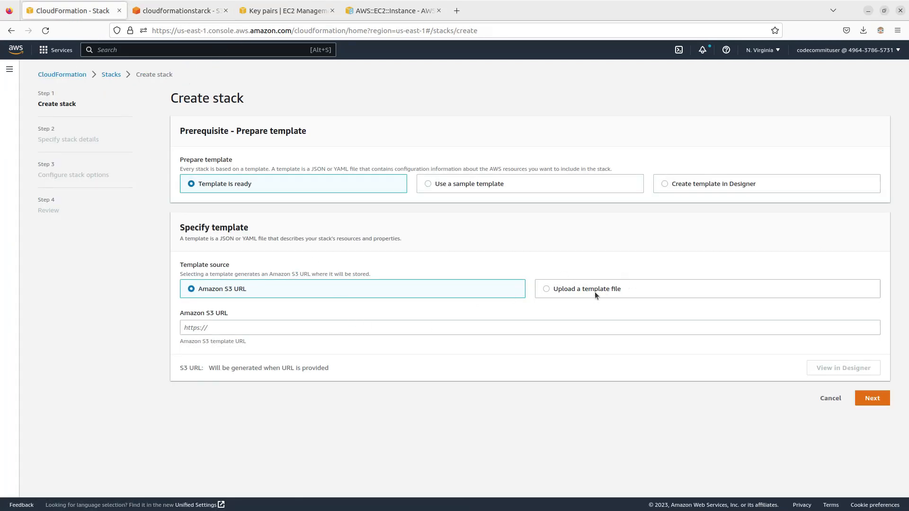
Step: Upload Lab_AWS_EC2_Provisioning_Using_CF.template.json from Documents/GitHub/AWS-EC2-Provisioning---Cloudformation as the stack's template file
left_click(615, 290)
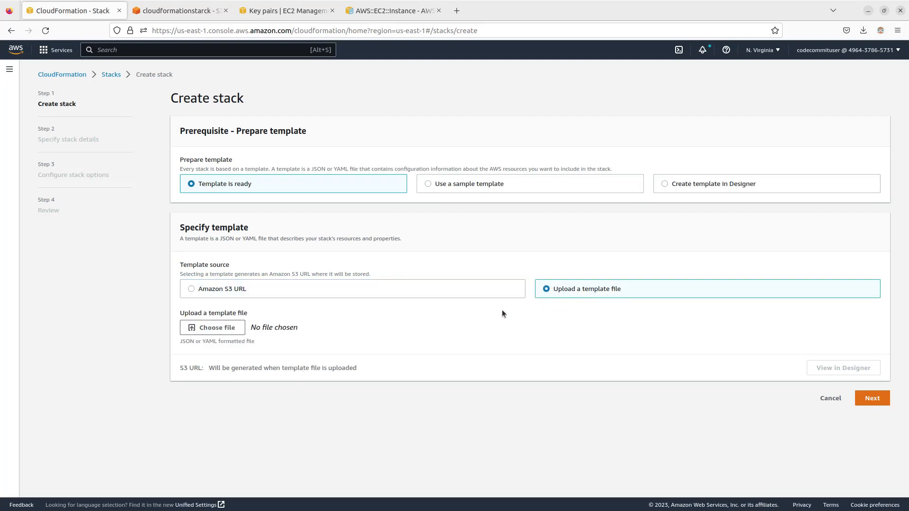
left_click(217, 328)
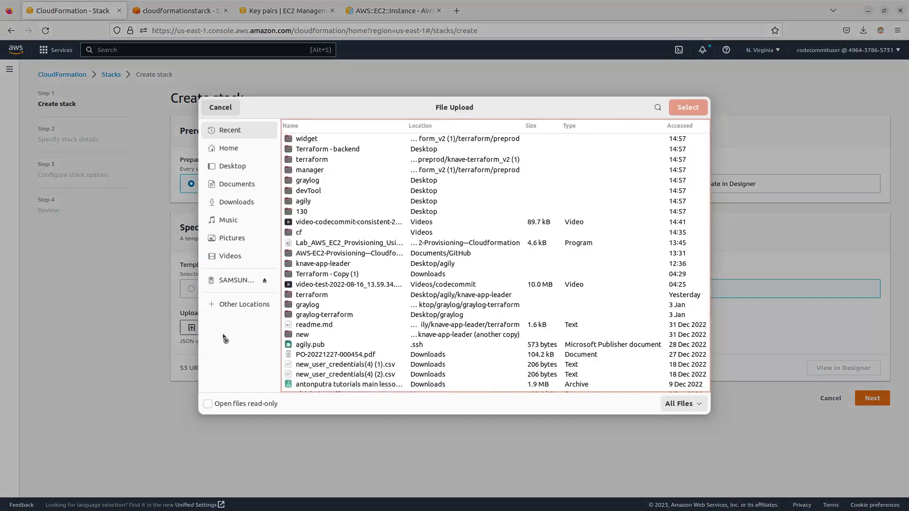
left_click(240, 185)
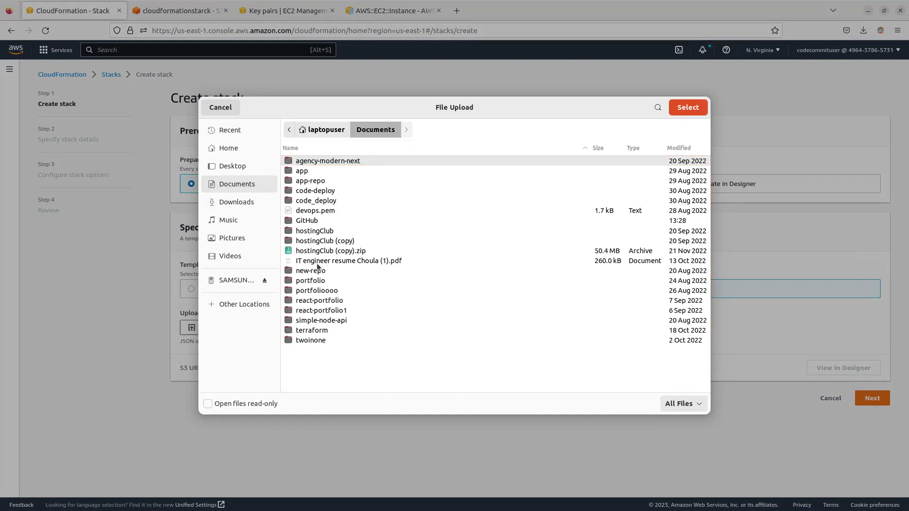
double_click(310, 220)
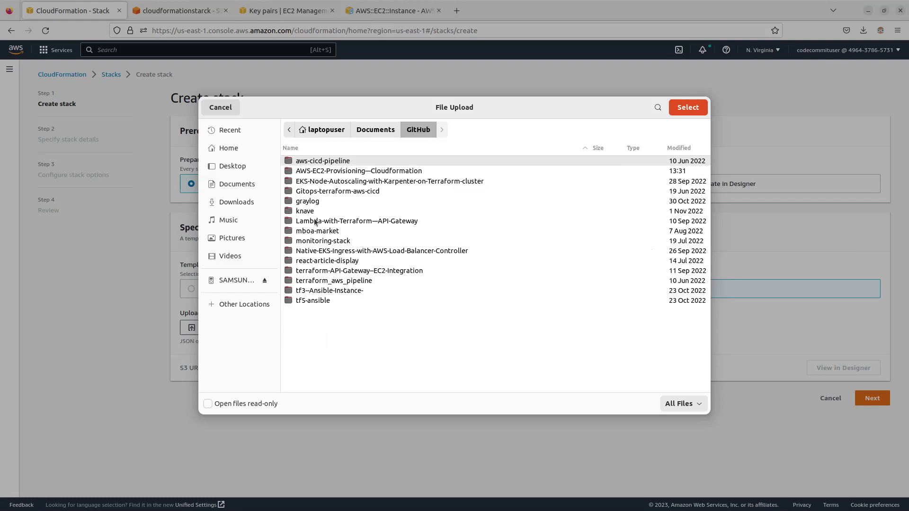
double_click(320, 170)
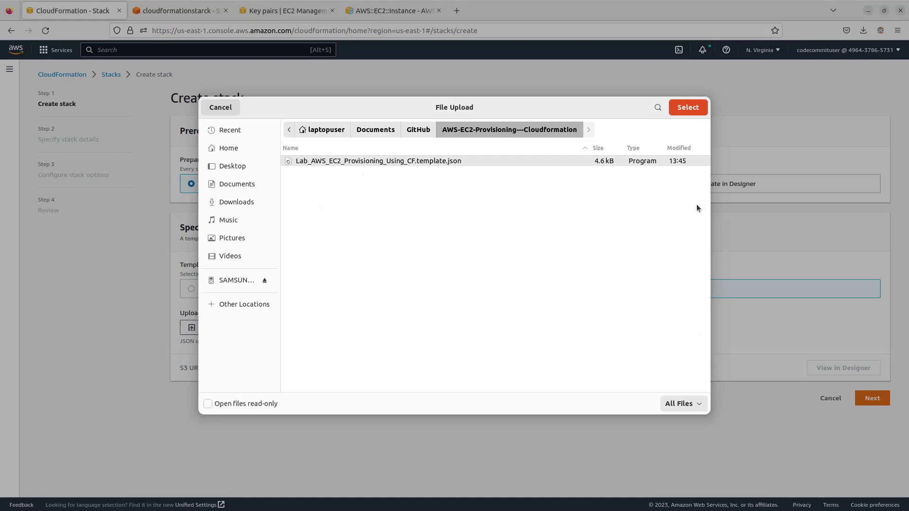
left_click(688, 107)
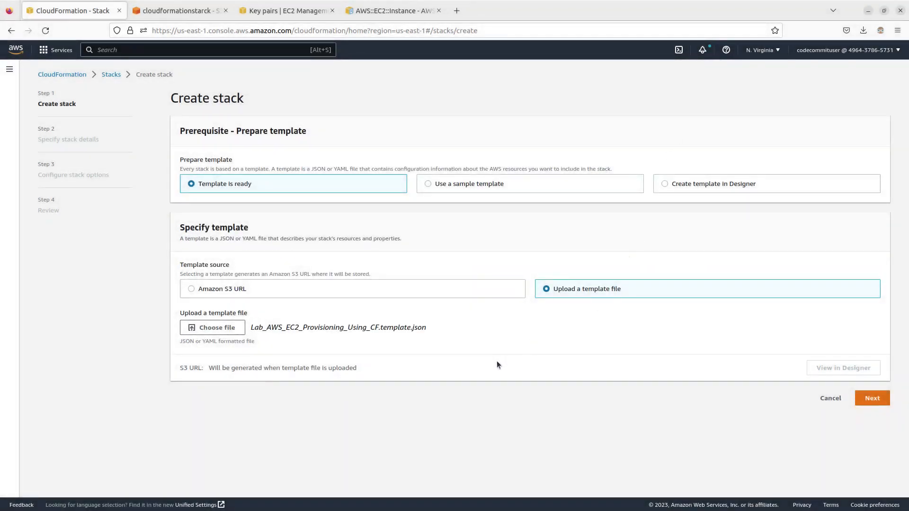
Step: Continue to the stack details with the uploaded template and review its parameters
left_click(872, 398)
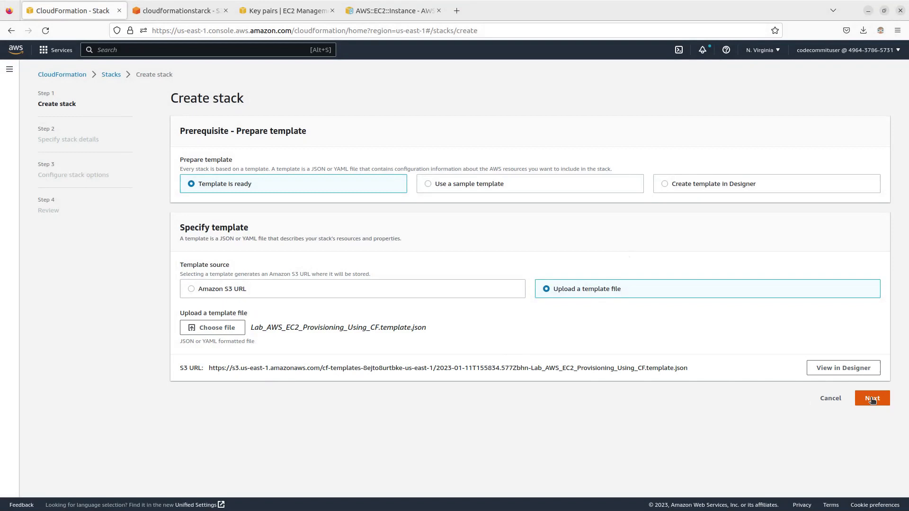
left_click(873, 398)
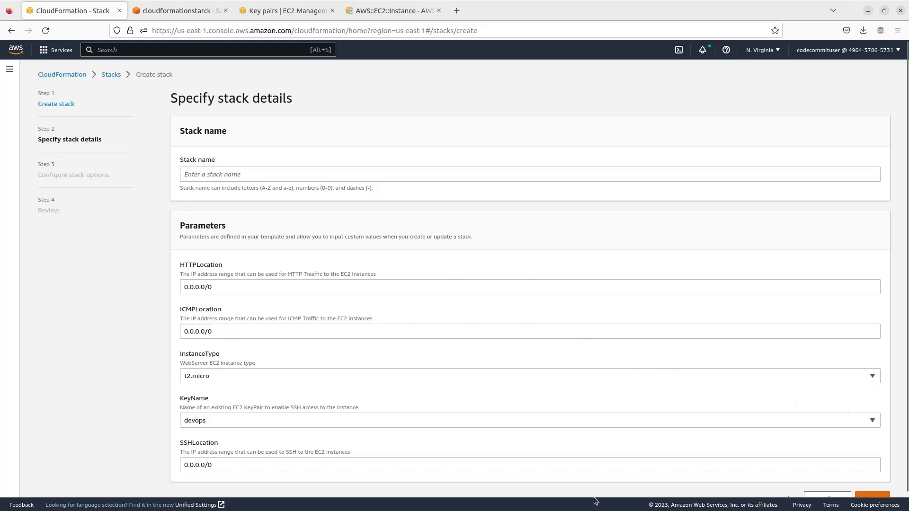
scroll(621, 407, "down", 1)
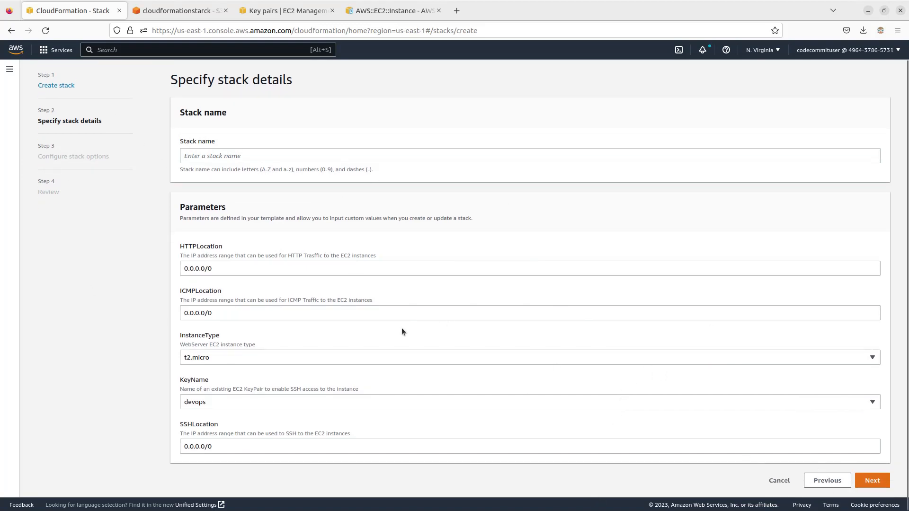
scroll(435, 359, "up", 1)
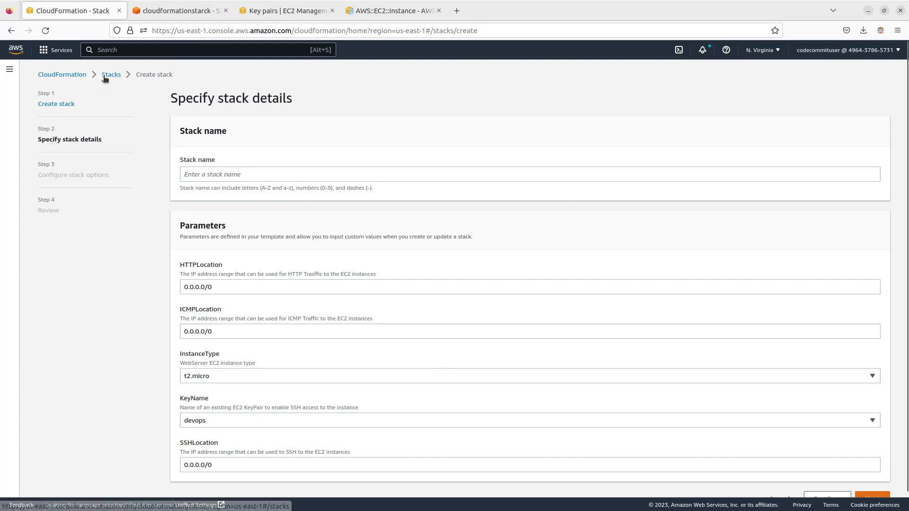
Step: Change the template source to Amazon S3 URL, using the template's object URL from the cloudformationstarck bucket, and continue to the stack details
left_click(61, 104)
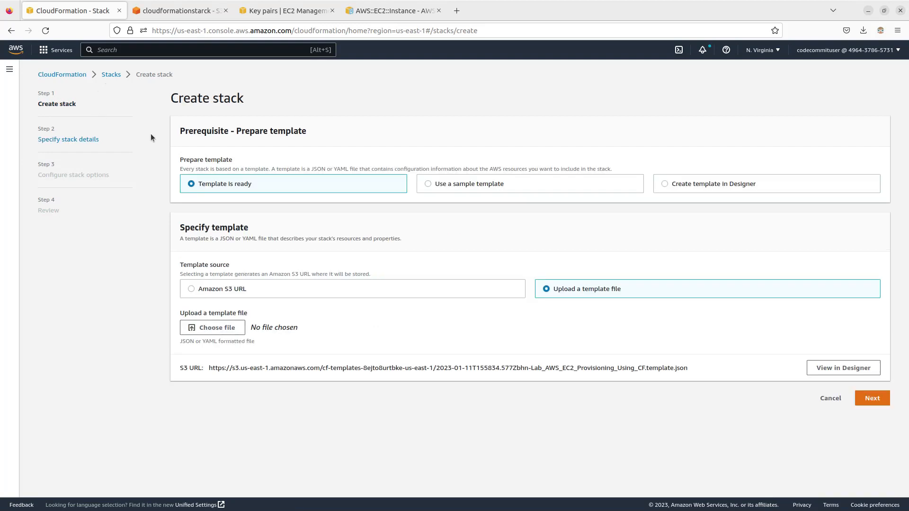
left_click(192, 289)
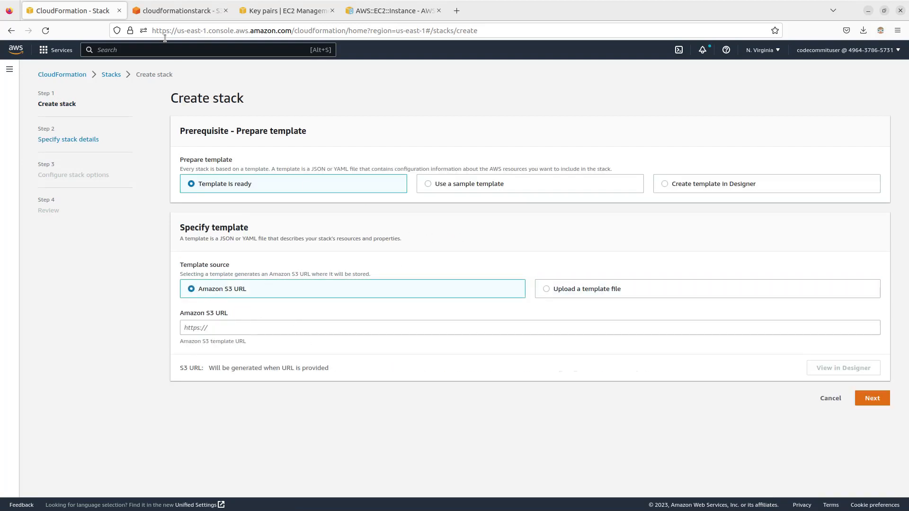
left_click(194, 15)
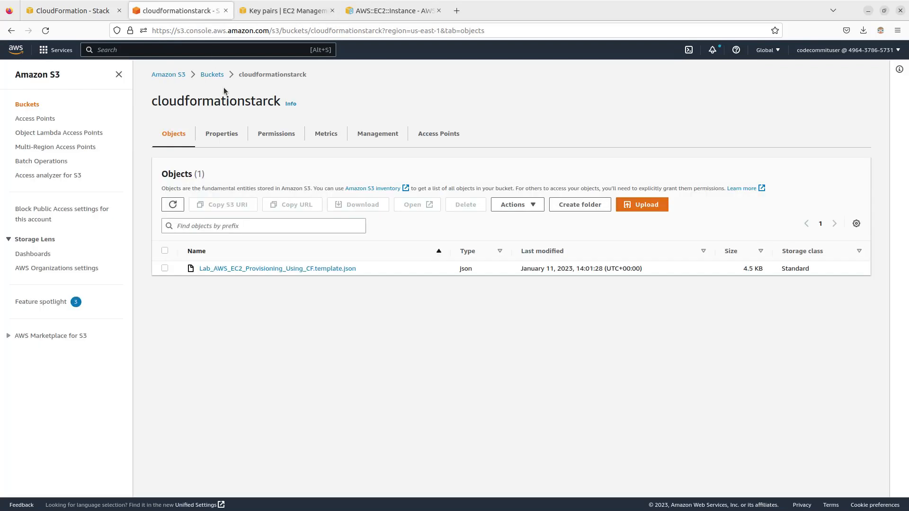
left_click(165, 268)
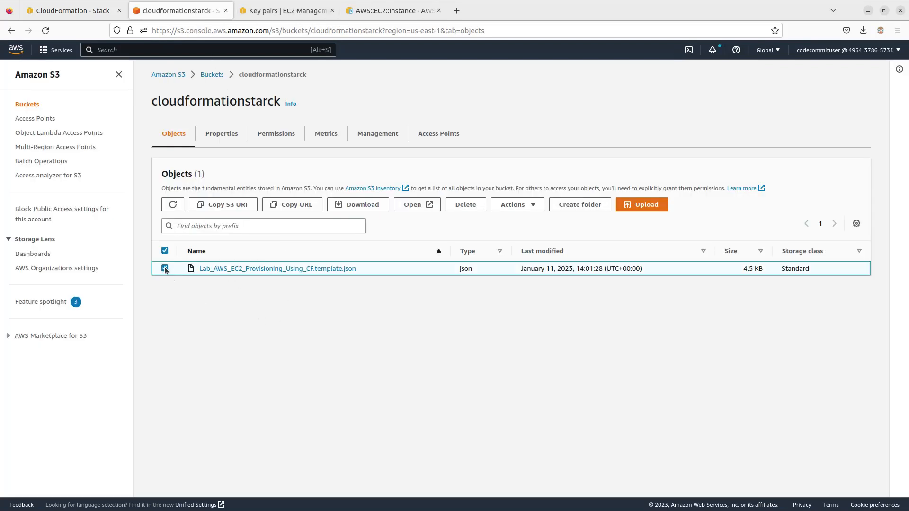
left_click(297, 205)
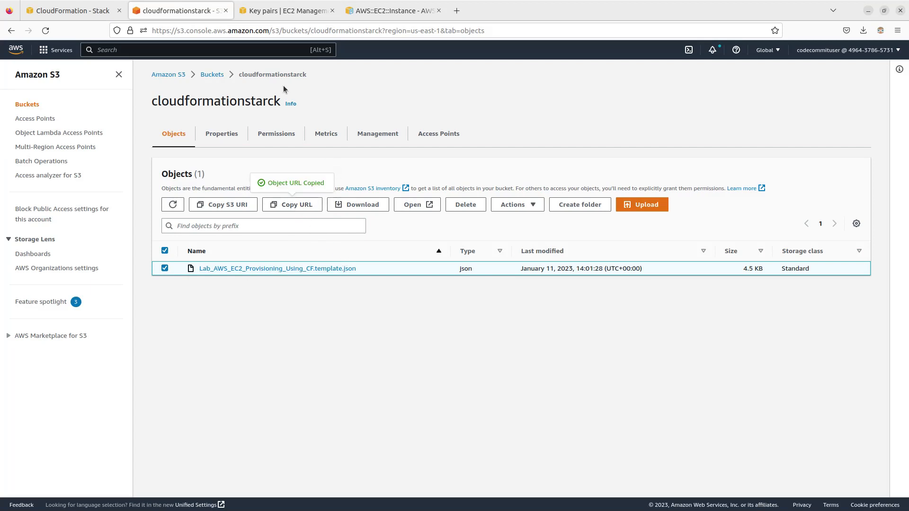
left_click(68, 12)
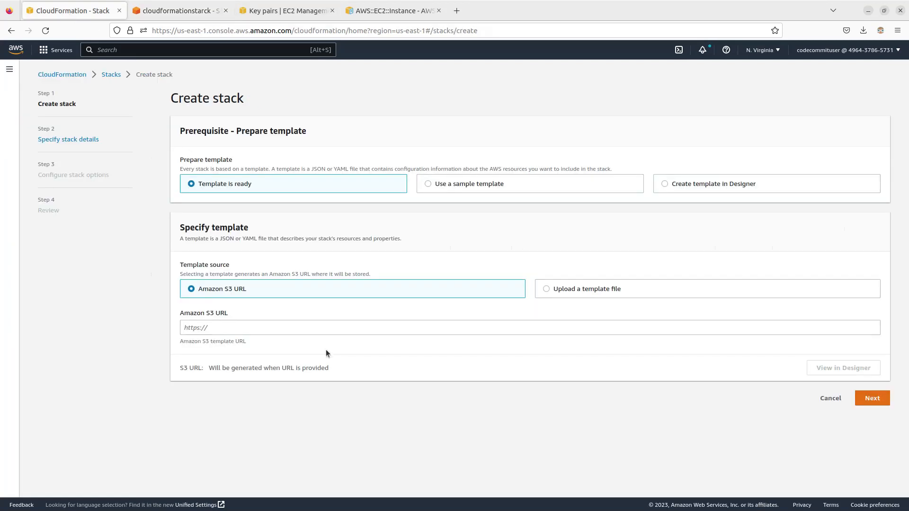
left_click(278, 328)
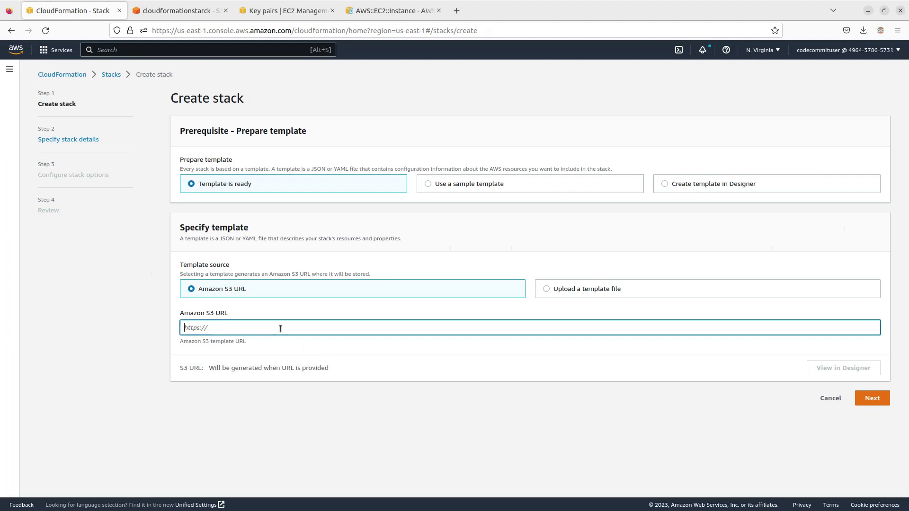
type("https://cloudformationstarck.s3.amazonaws.com/Lab_AWS_EC2_Provisioning_Using_CF.template.json")
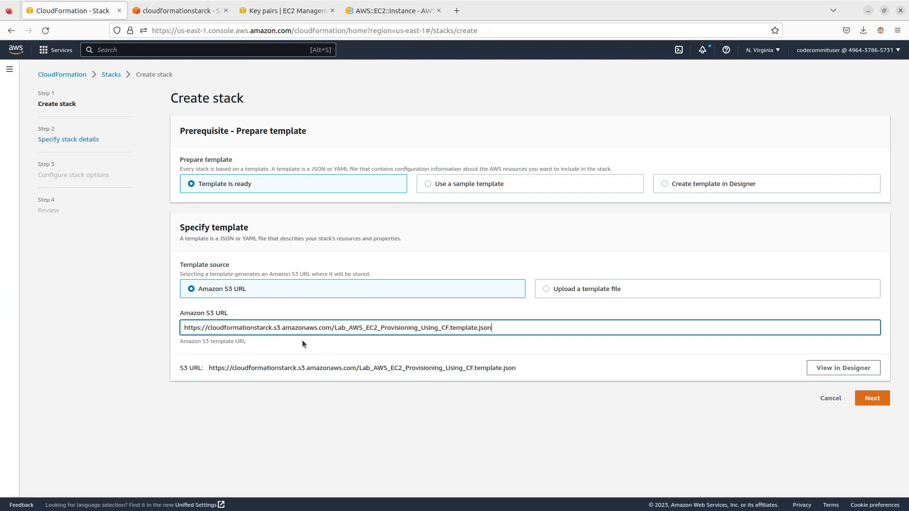
left_click(873, 399)
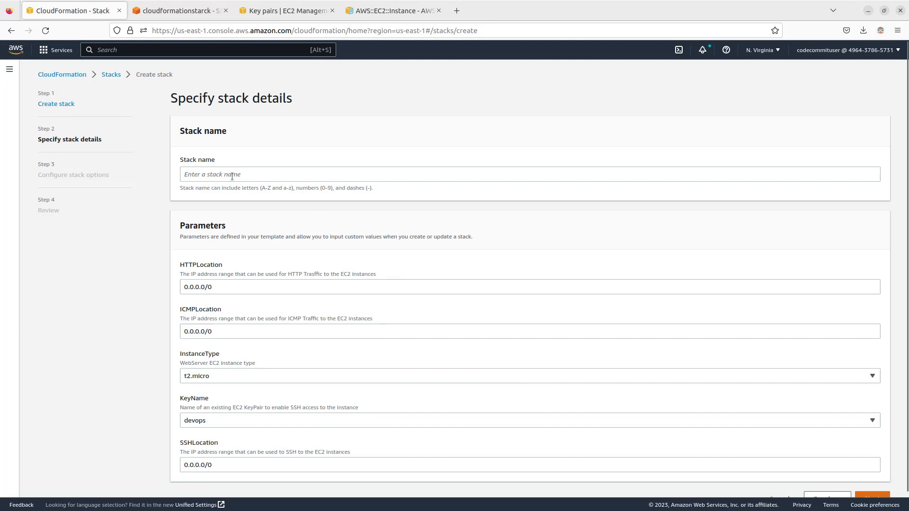
Step: Enter "my first stack" as the stack name and try to continue to the stack options with the default parameters
left_click(232, 175)
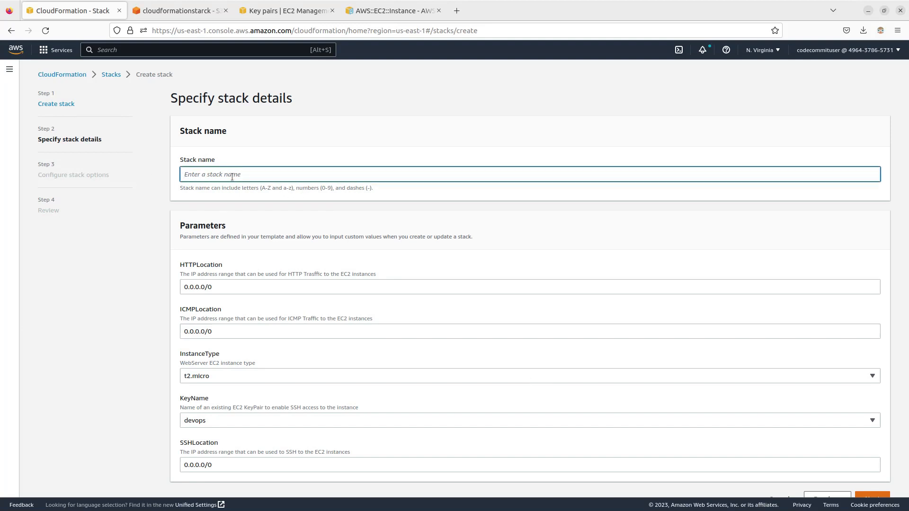
type("my first stack")
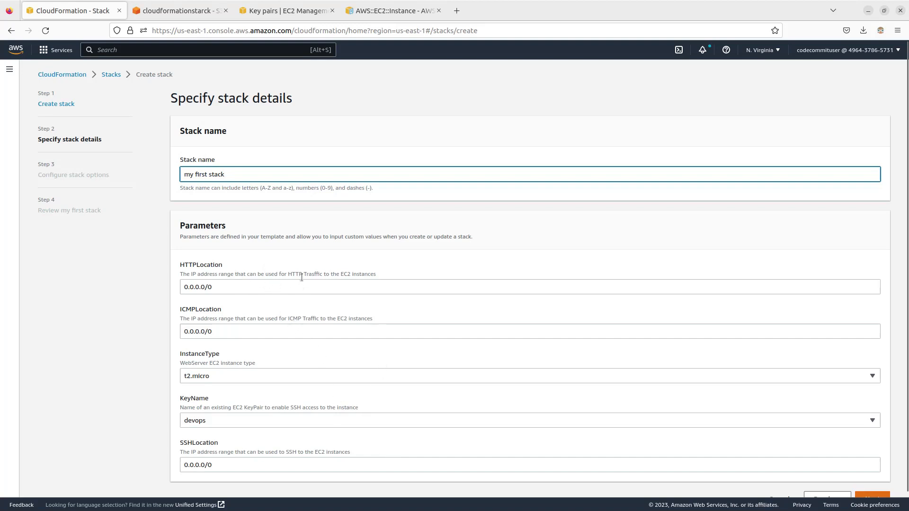
scroll(263, 286, "down", 1)
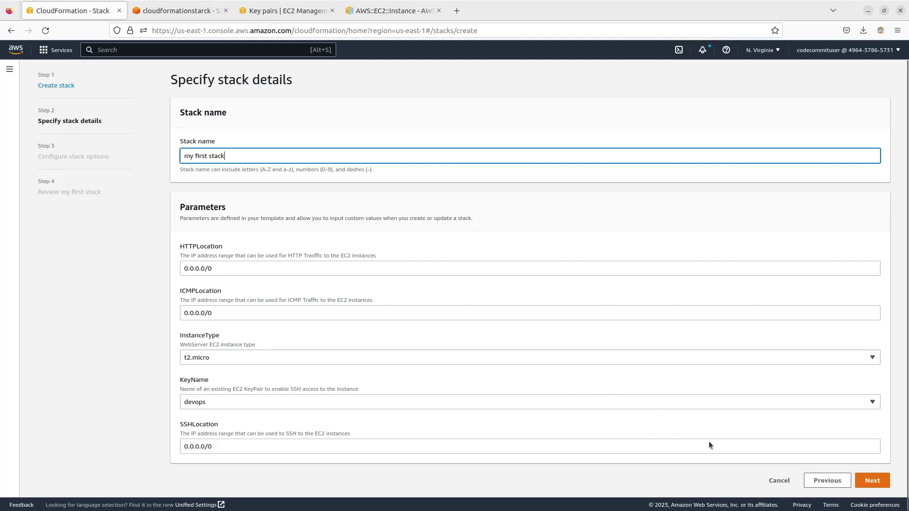
left_click(863, 483)
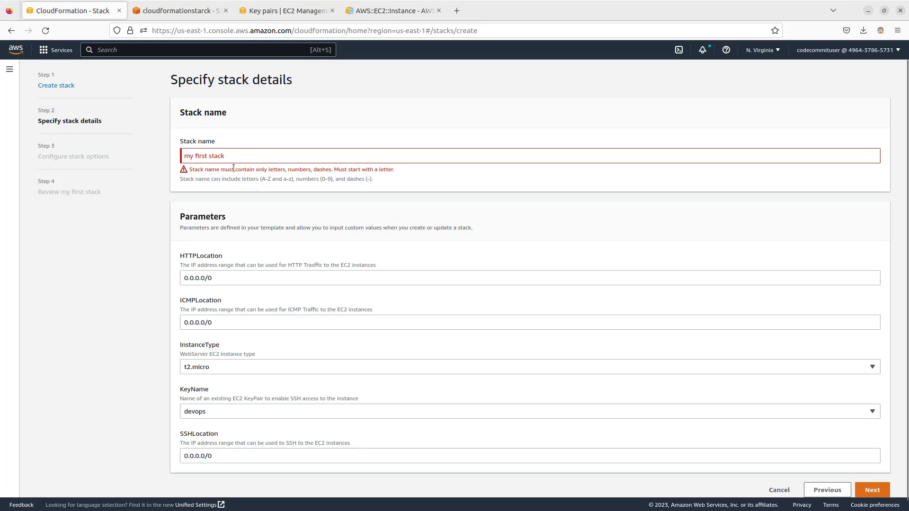
Step: Correct the stack name to my-first-stack and continue to the stack options with the default parameters
left_click(211, 156)
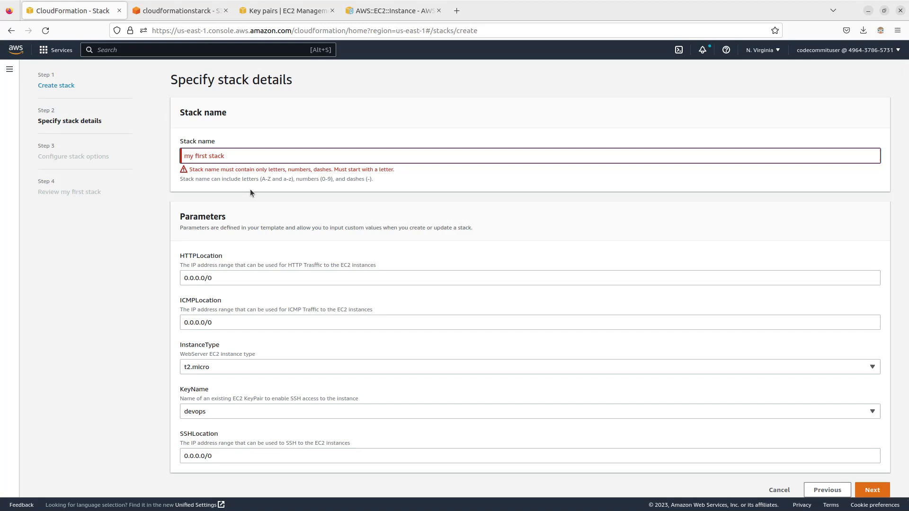
key("BackSpace")
type("-")
key("Left")
key("Left")
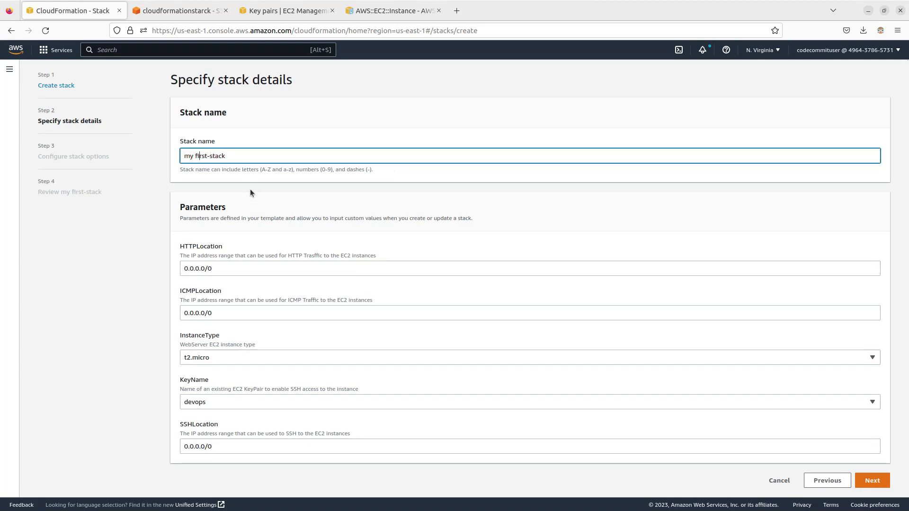
key("BackSpace")
type("-")
left_click(875, 483)
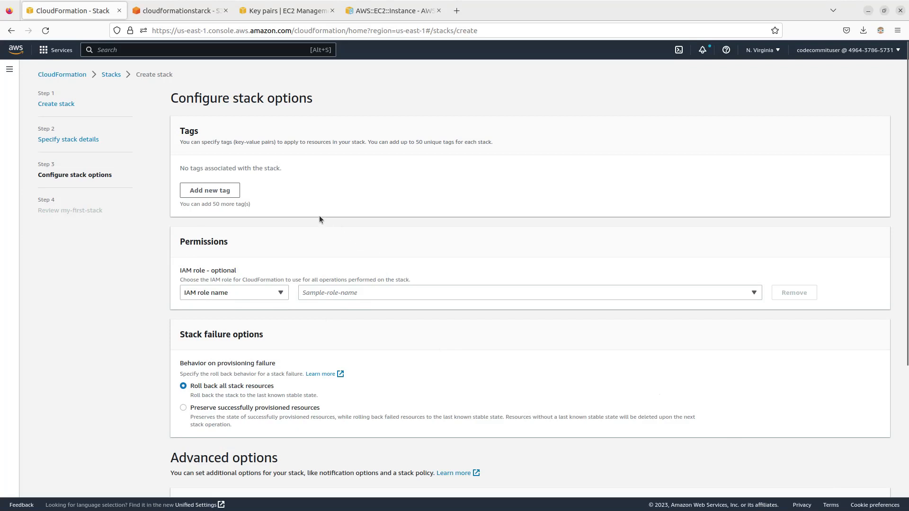
Step: Add a stack tag with the key Name and the value MyInstance
left_click(220, 190)
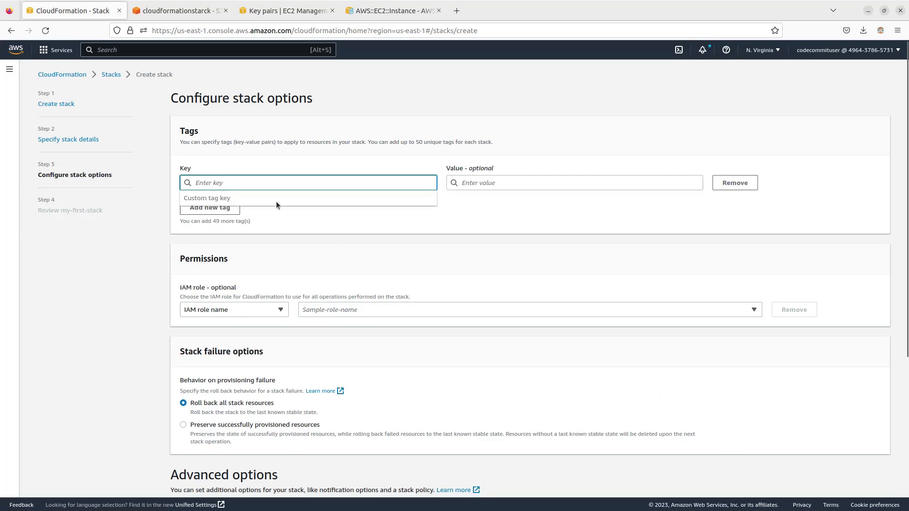
type("Name")
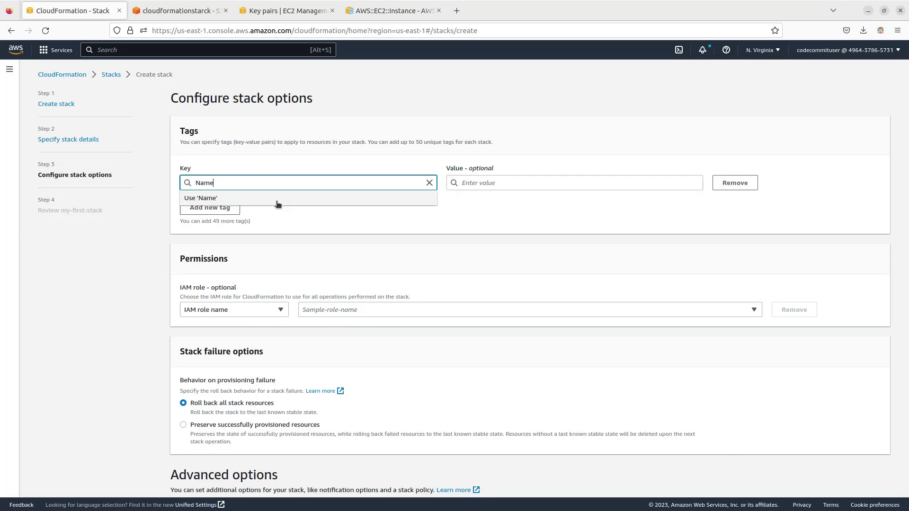
left_click(515, 183)
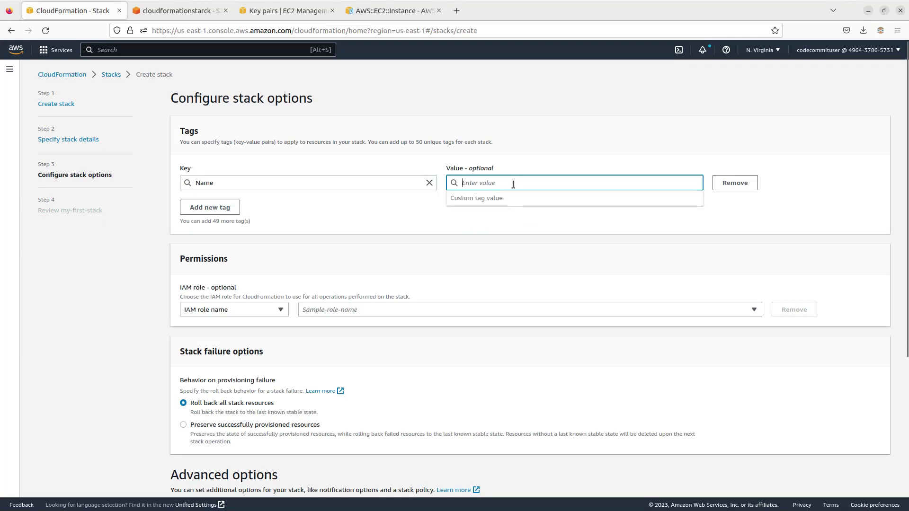
type("Mt")
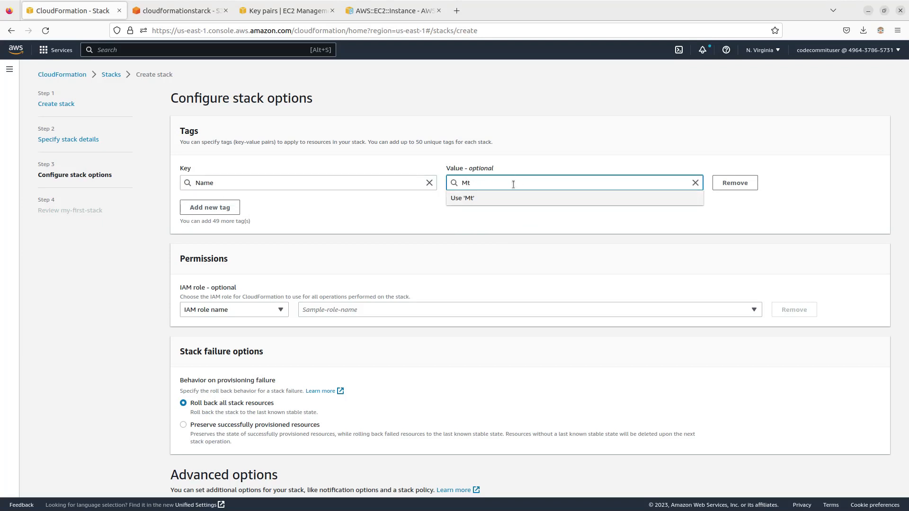
key("BackSpace")
type("yInsr")
key("BackSpace")
type("tance")
left_click(797, 226)
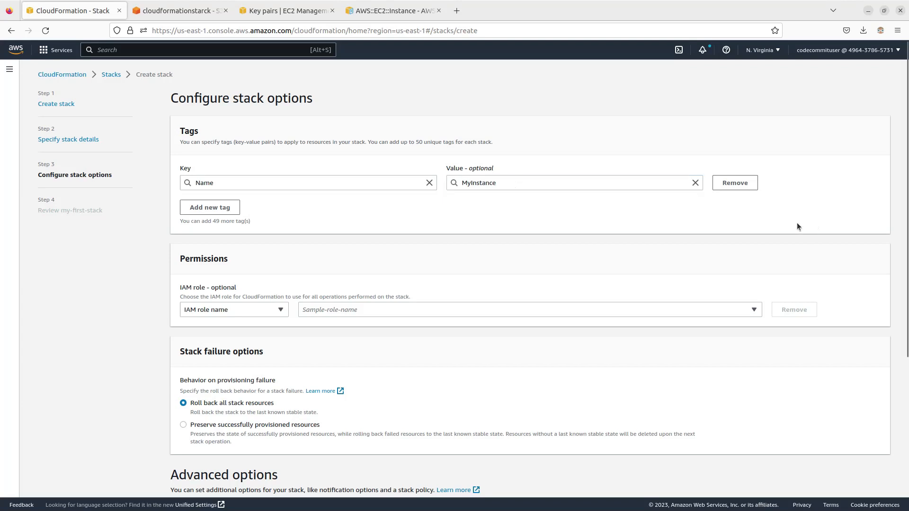
Step: Keep the remaining stack options at their defaults, review the my-first-stack summary and submit the stack for creation
scroll(501, 351, "down", 5)
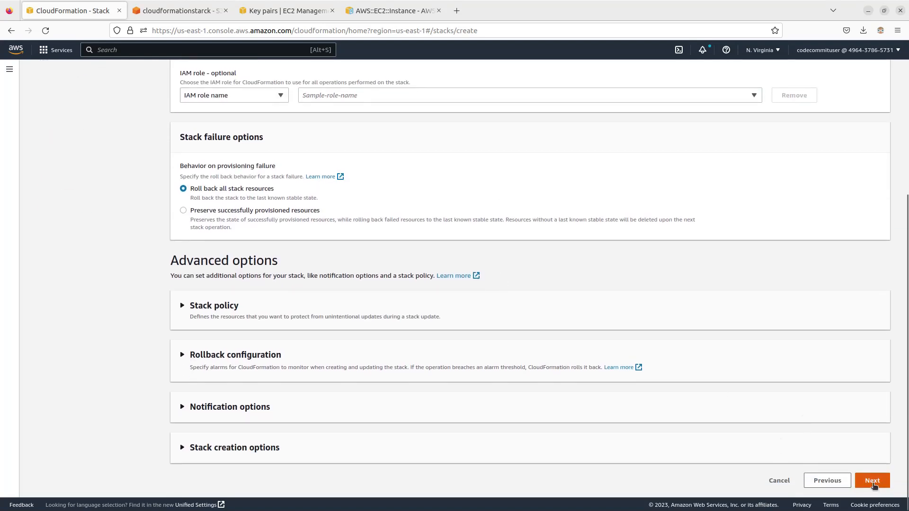
left_click(872, 481)
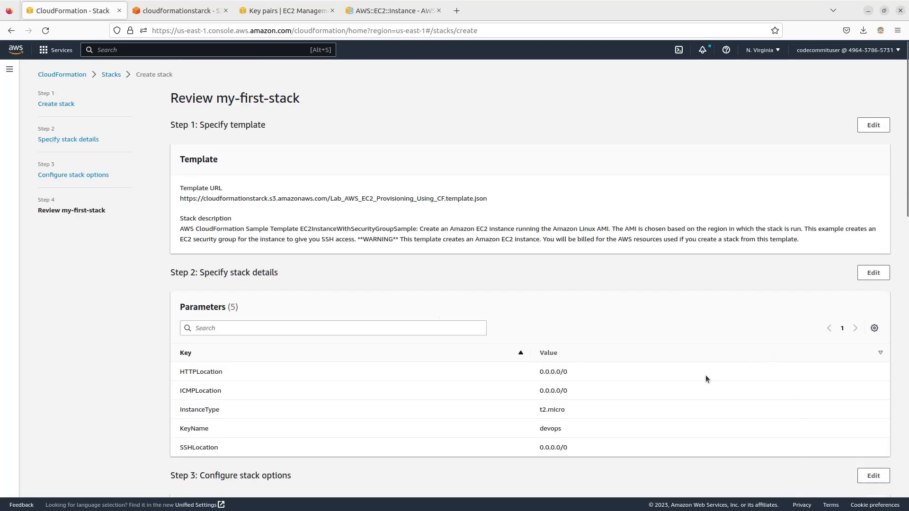
scroll(705, 379, "down", 5)
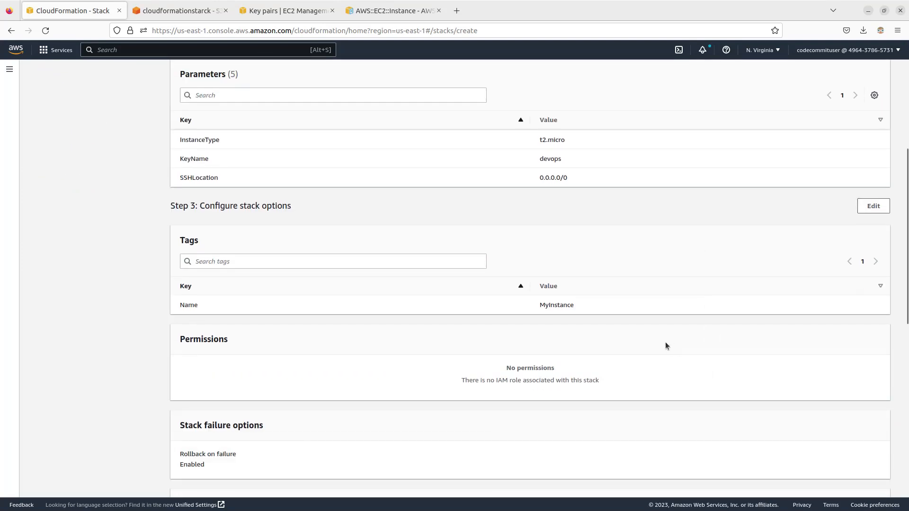
scroll(666, 342, "down", 2)
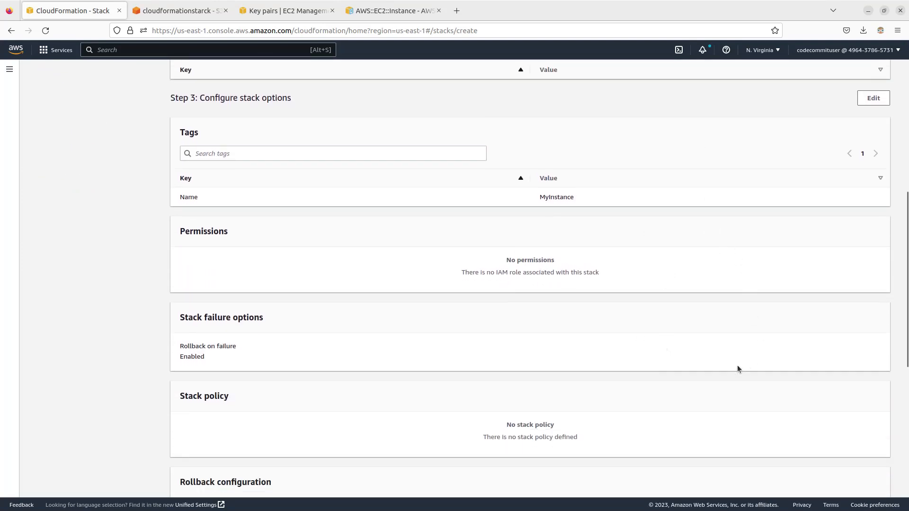
scroll(723, 374, "down", 8)
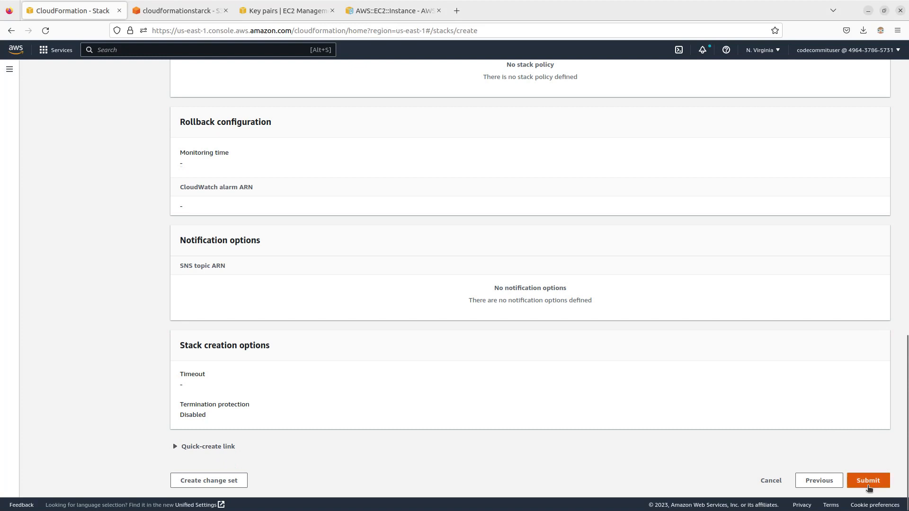
left_click(866, 480)
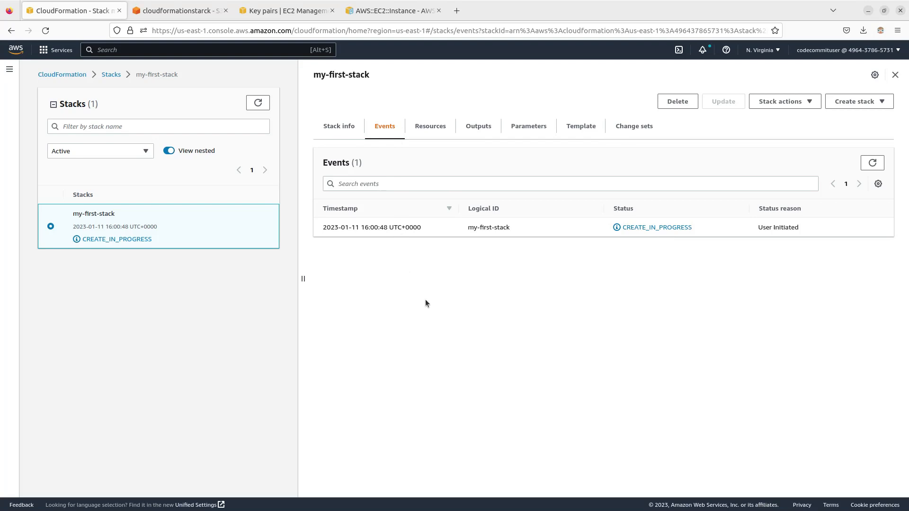
Step: Refresh the stack list and the events of my-first-stack, and check MyInstance in the EC2 instances list
left_click(257, 103)
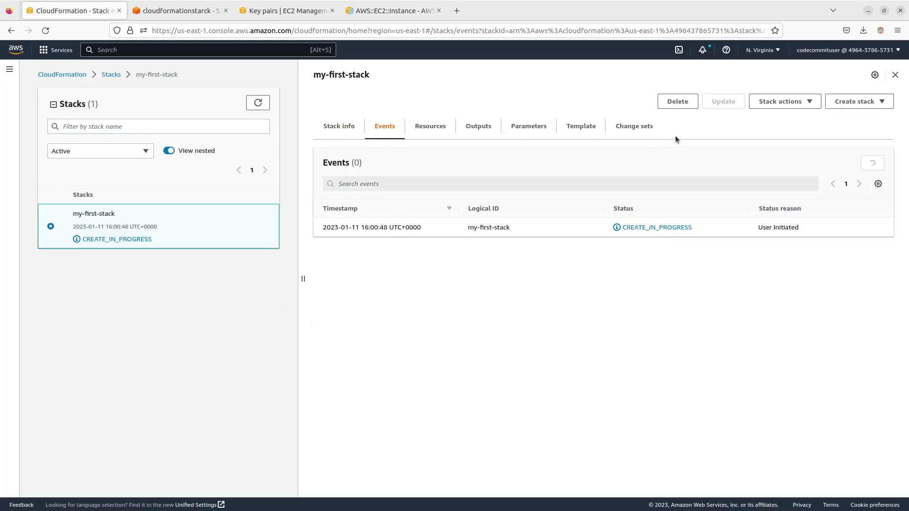
left_click(873, 169)
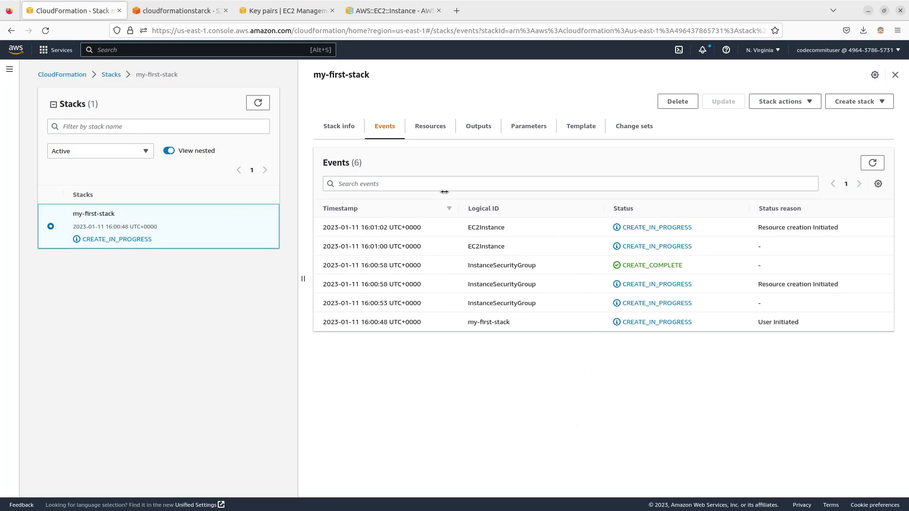
left_click(286, 11)
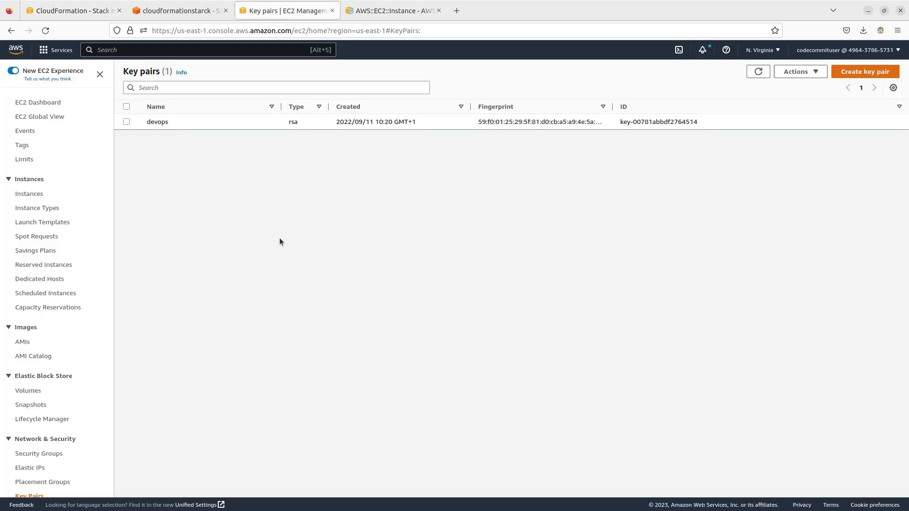
left_click(33, 194)
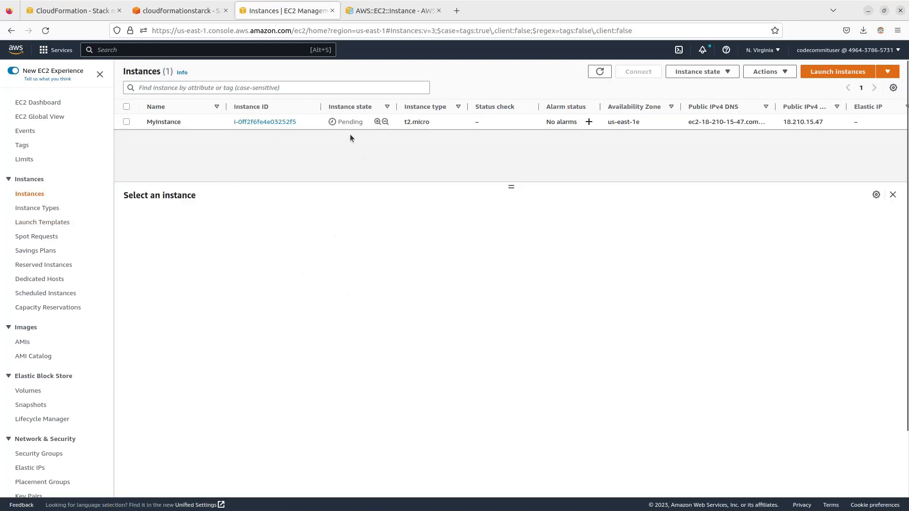
left_click(151, 123)
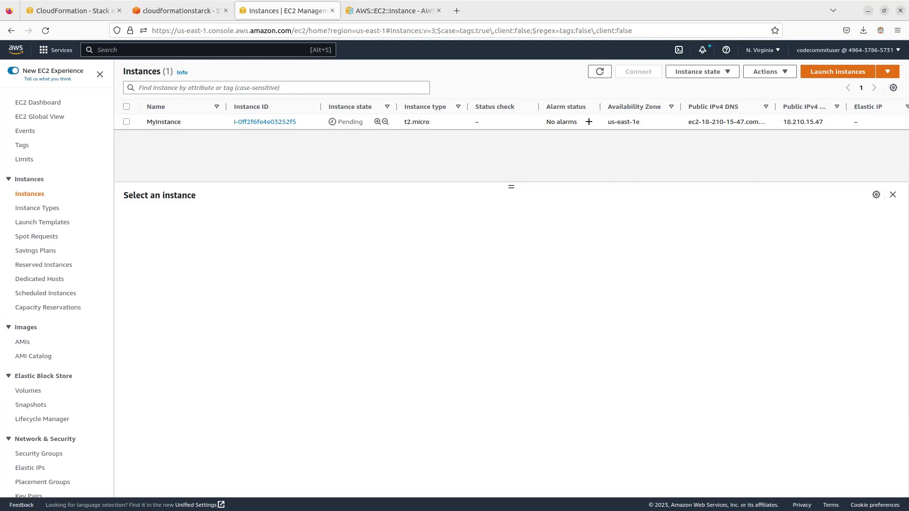
Step: Switch to Visual Studio Code to re-read the template's resources, mappings and parameters, and return to the EC2 instances list
key("alt+Tab")
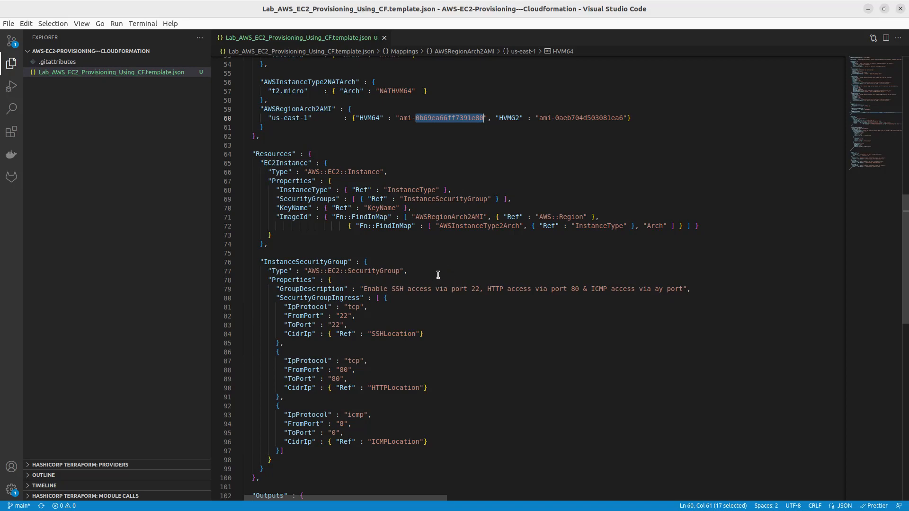
scroll(558, 346, "up", 4)
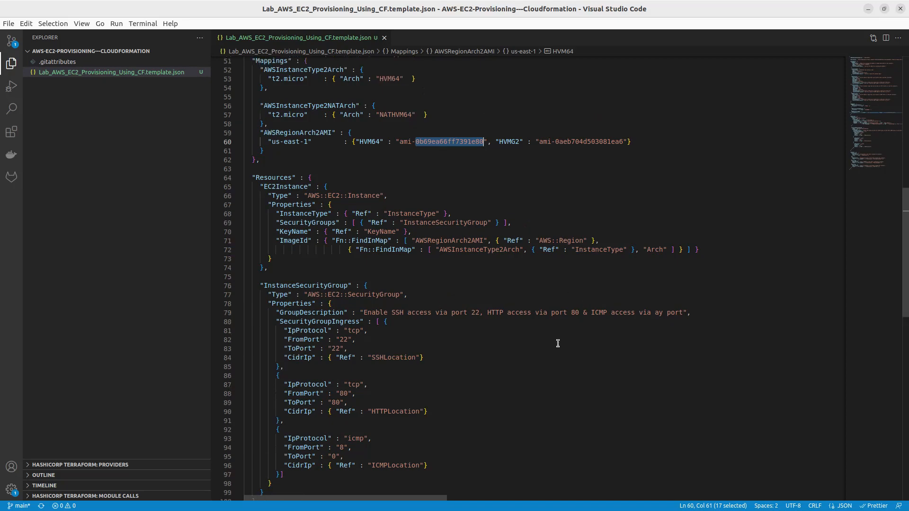
scroll(552, 347, "up", 2)
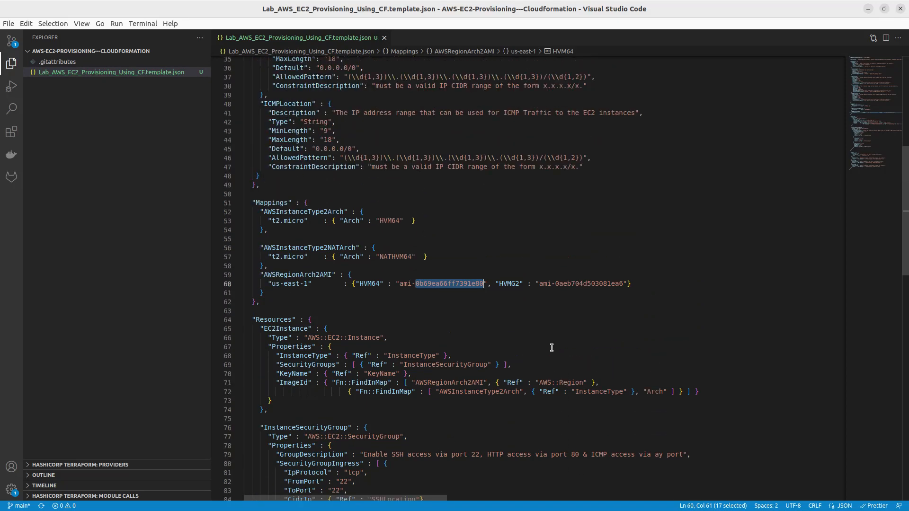
scroll(552, 348, "up", 3)
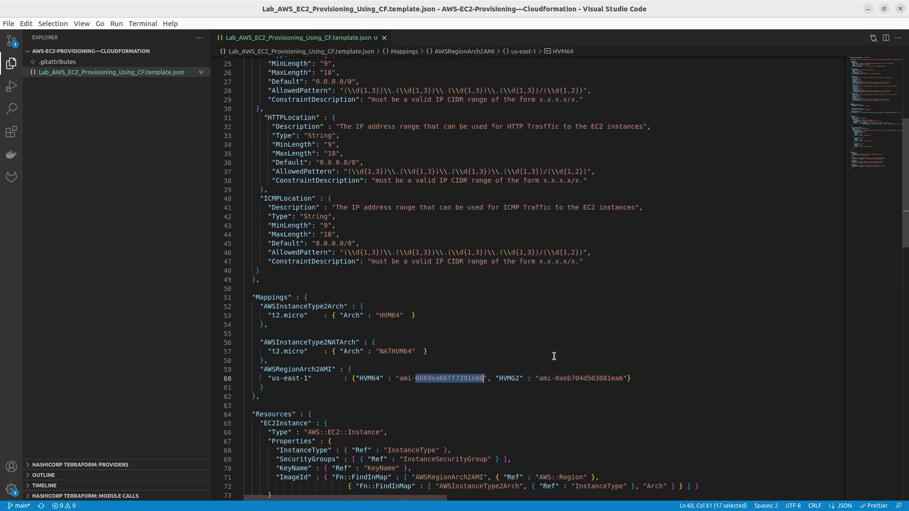
scroll(545, 349, "up", 5)
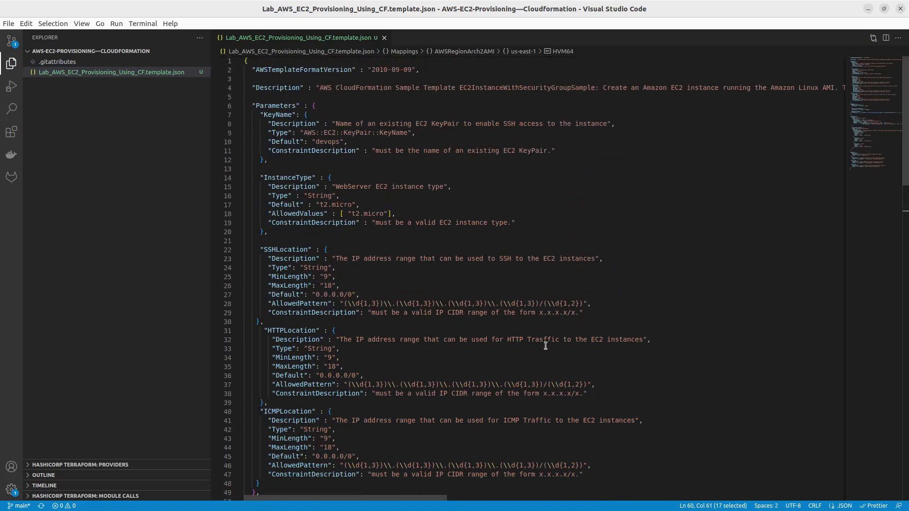
scroll(539, 351, "down", 3)
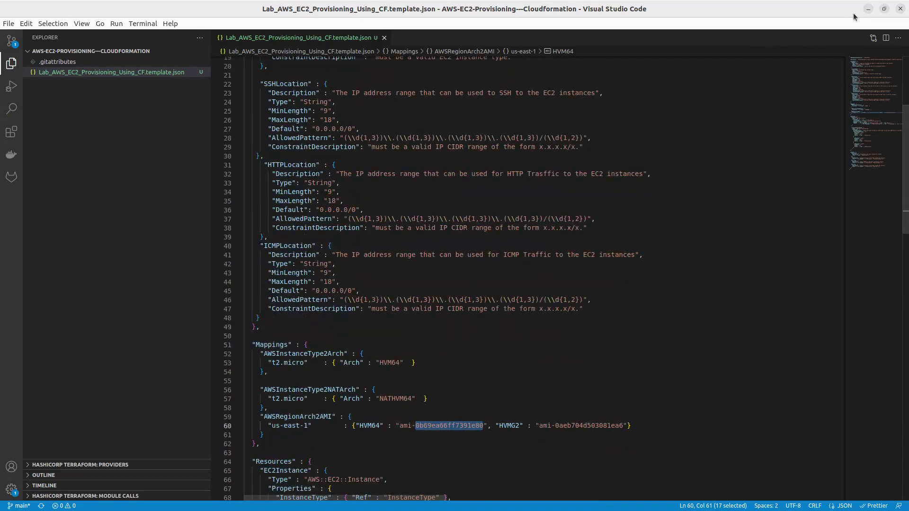
left_click(867, 8)
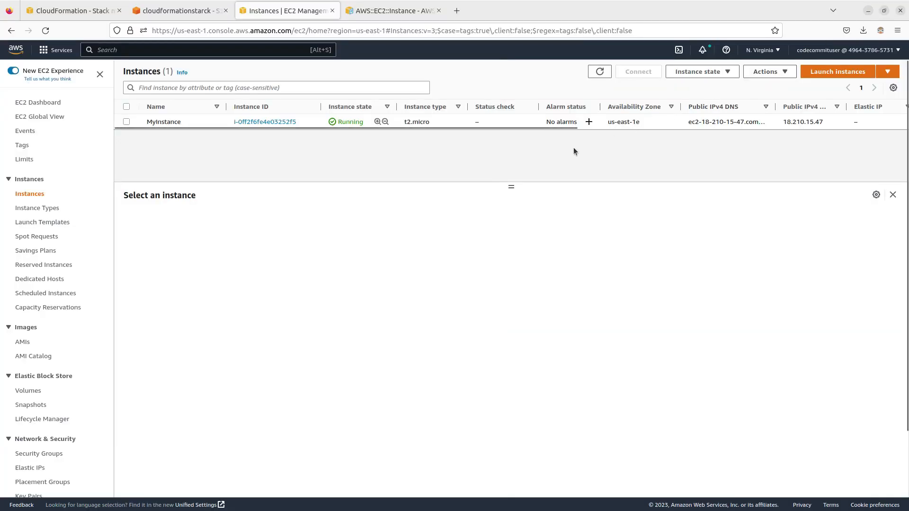
Step: Select MyInstance and examine its details, including the instance type, AMI, key pair, network and placement settings
left_click(126, 122)
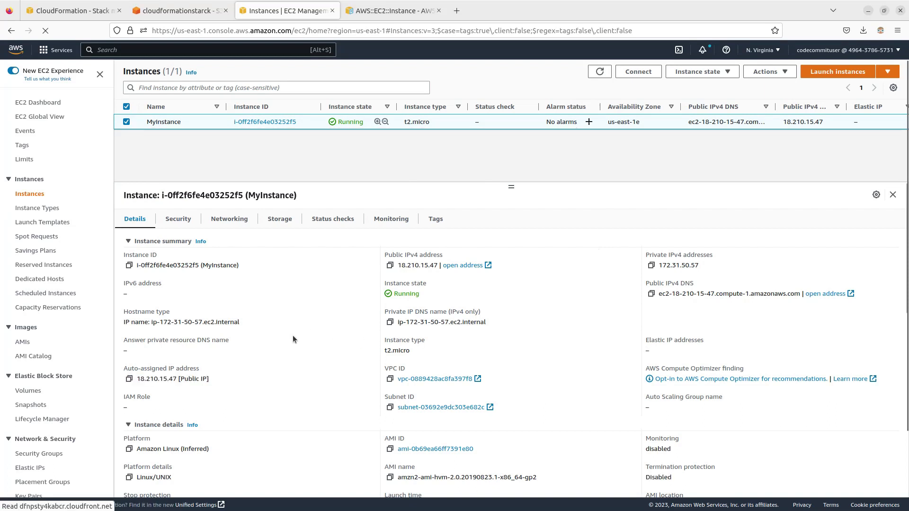
scroll(220, 259, "down", 5)
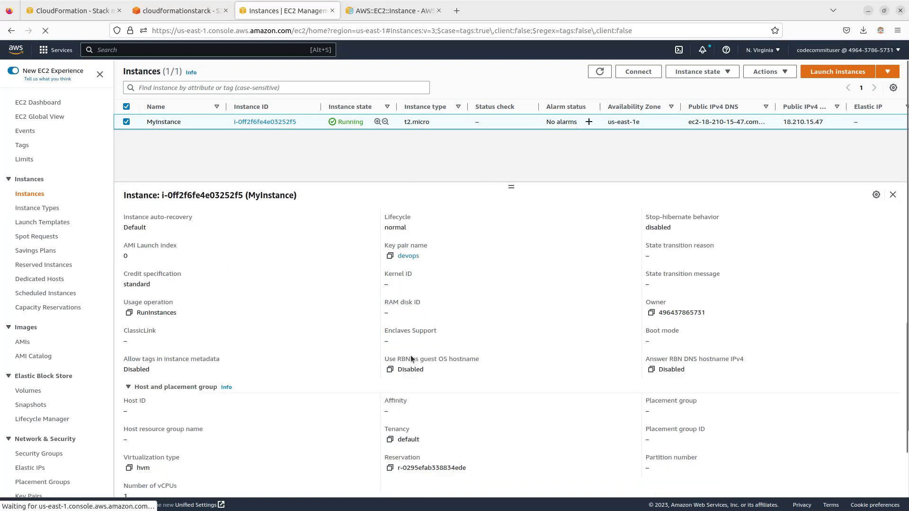
scroll(410, 355, "down", 3)
scroll(403, 306, "up", 4)
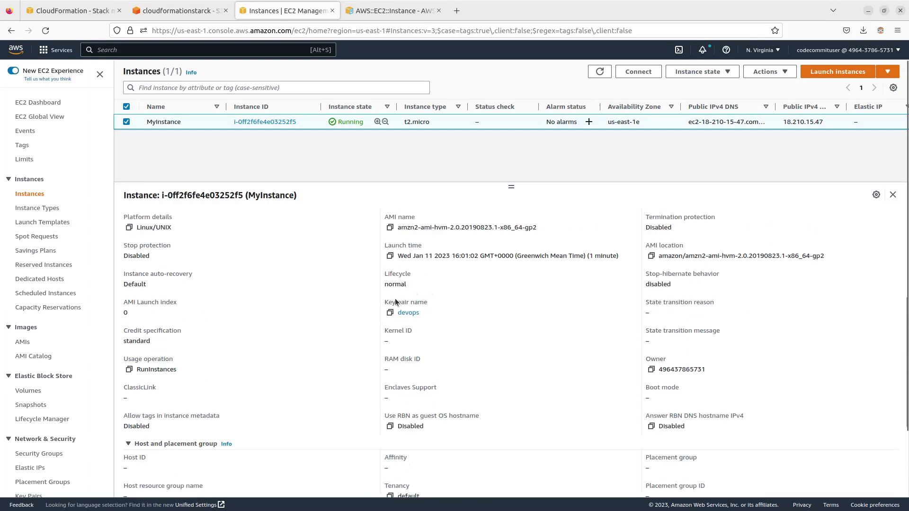
scroll(276, 321, "up", 4)
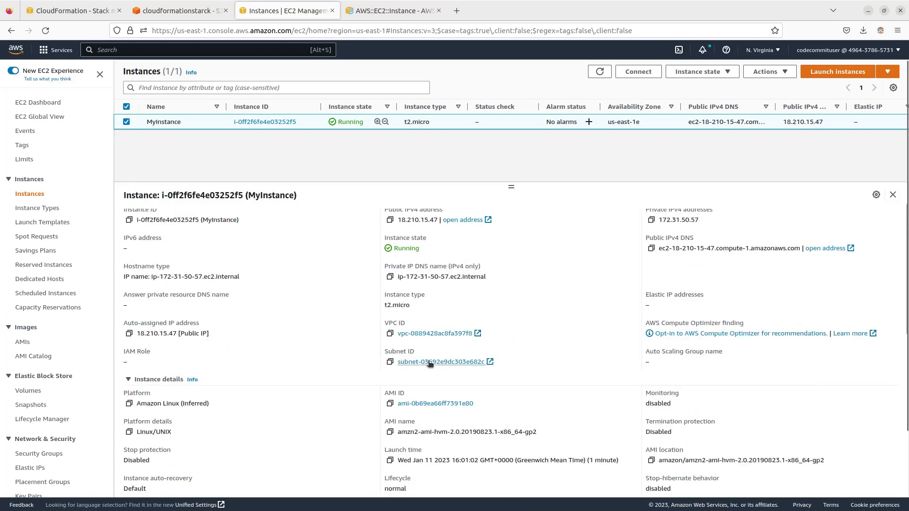
scroll(549, 306, "up", 1)
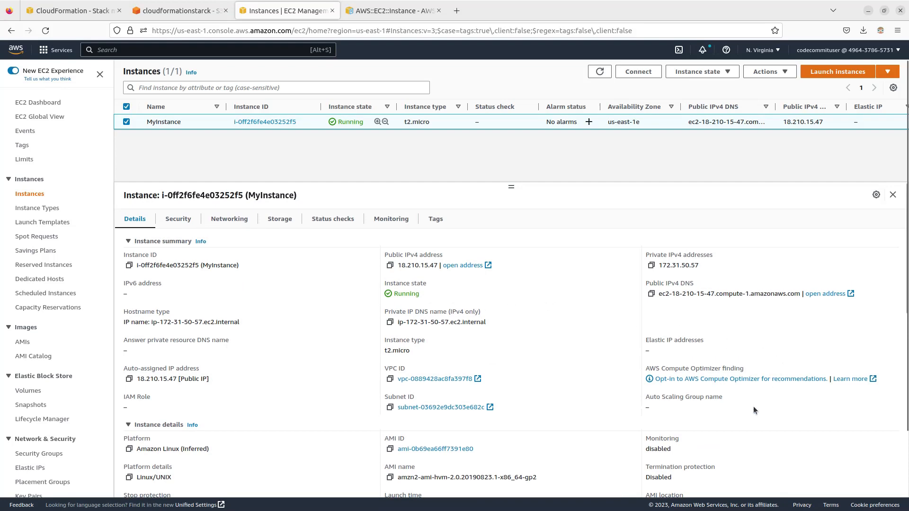
scroll(569, 386, "down", 8)
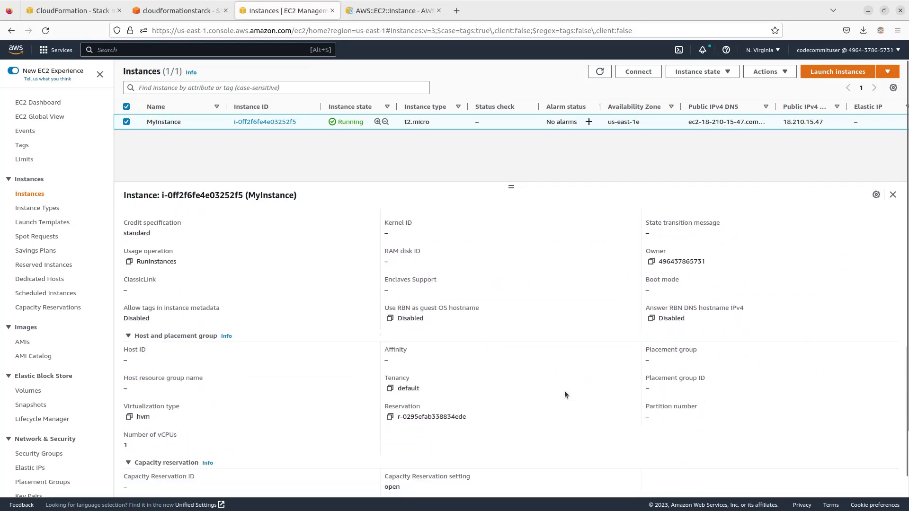